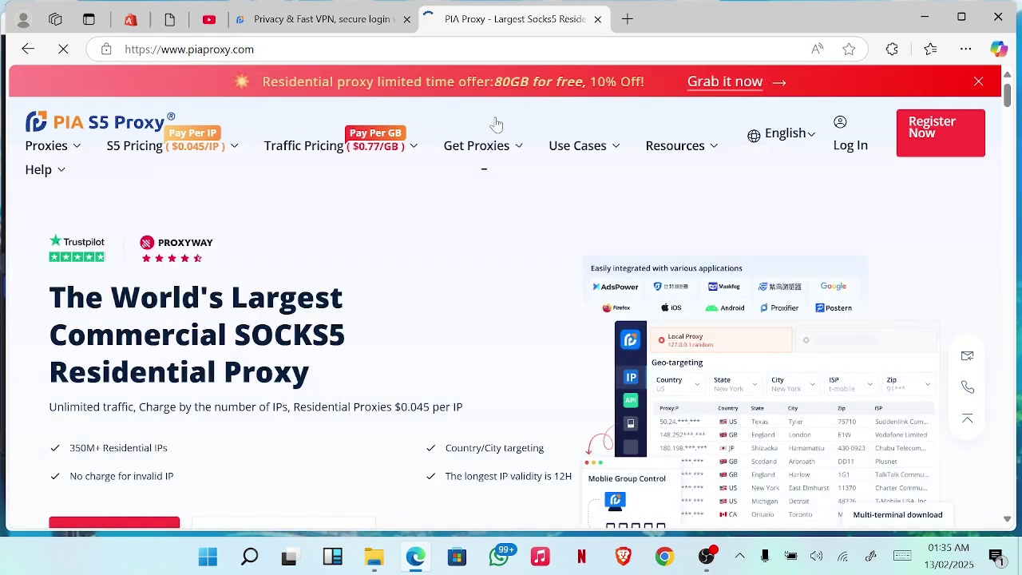
- Open the PIA Proxy Windows client download page (version 2.2.1) from the Get Proxies menu
{"action": "mouse_move", "coordinate": [504, 155]}
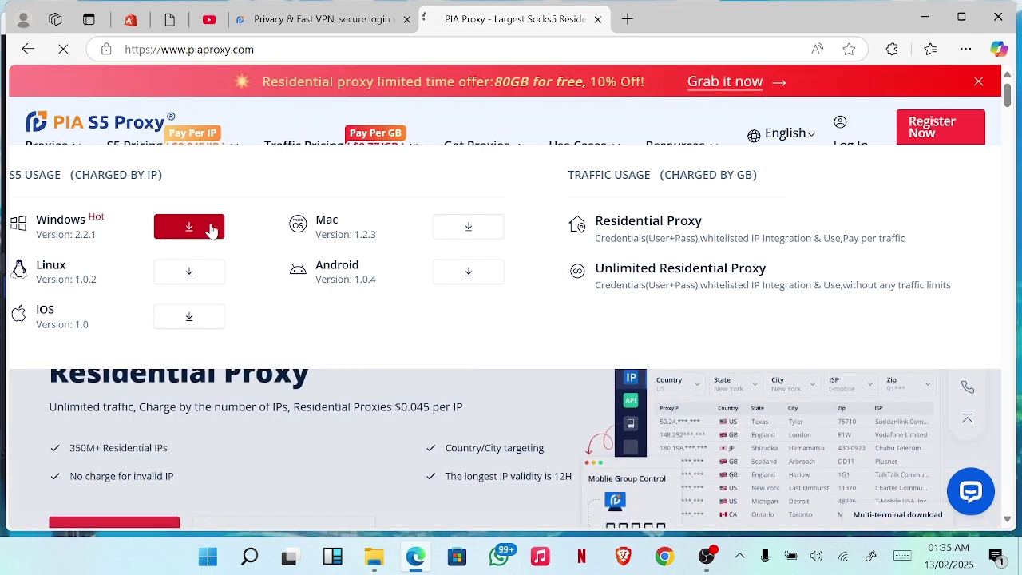
{"action": "left_click", "coordinate": [212, 230]}
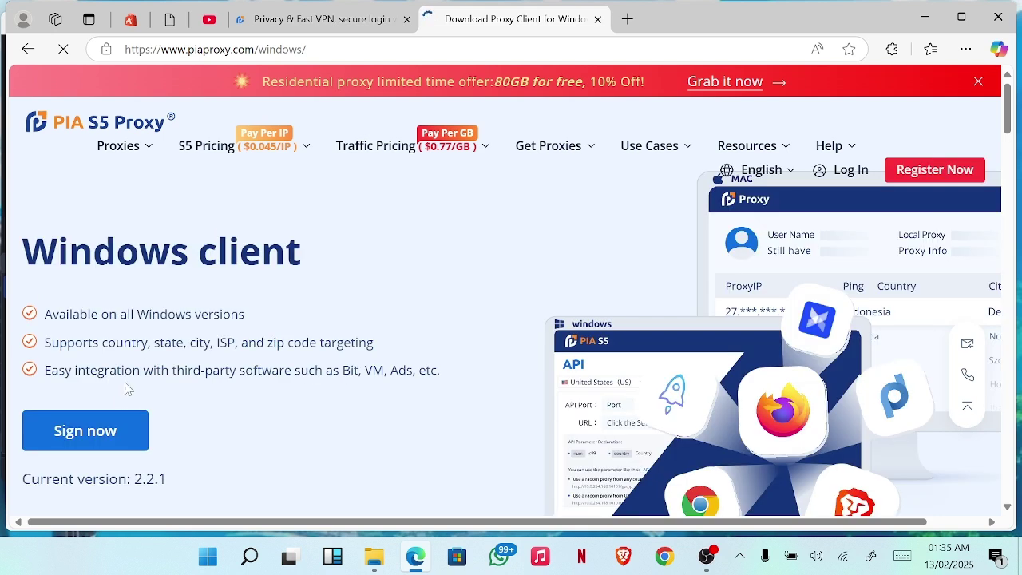
- Start a PIA account sign-up with Google and cancel the auto-started client download
{"action": "left_click", "coordinate": [84, 435]}
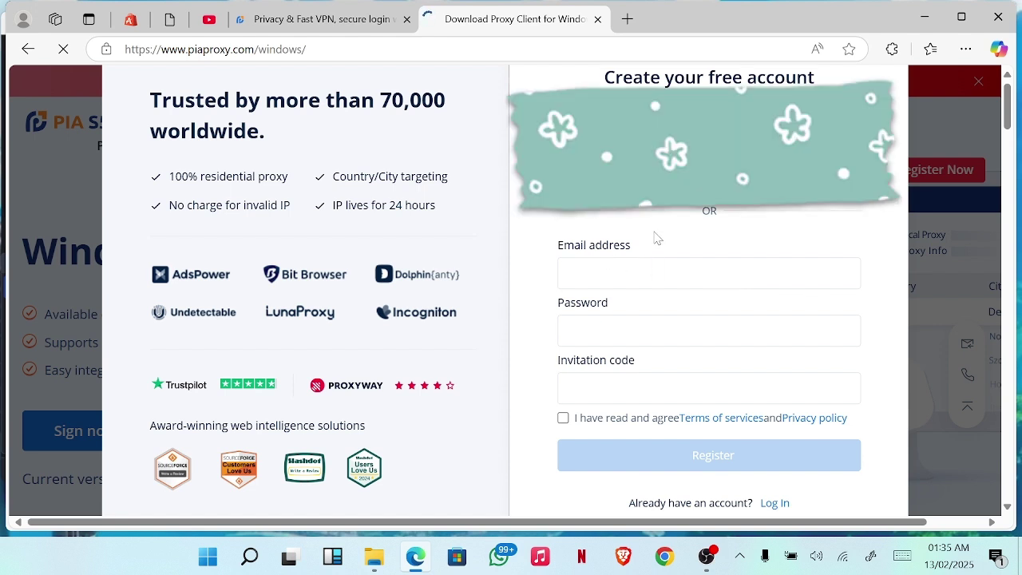
{"action": "left_click", "coordinate": [740, 469]}
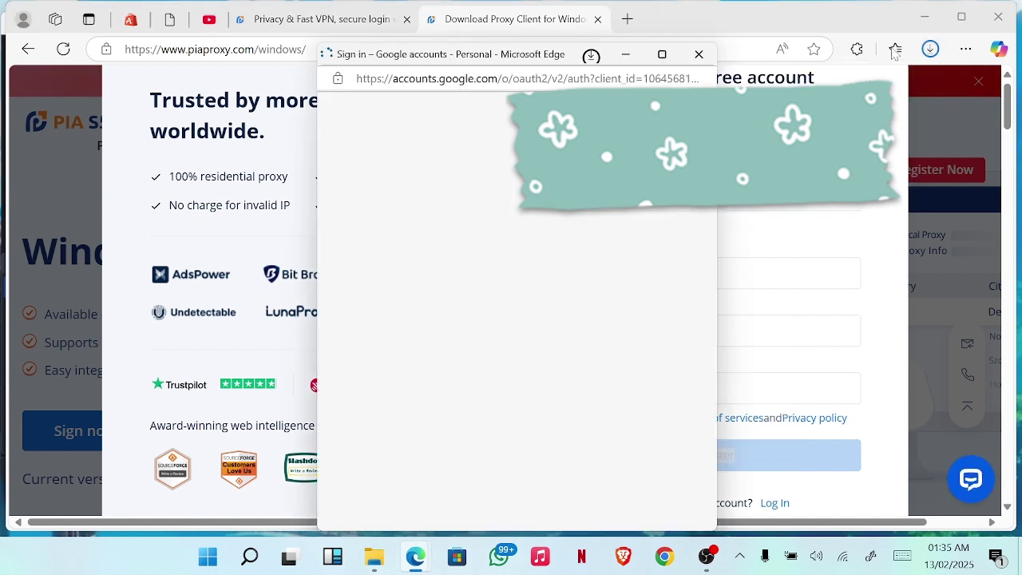
{"action": "left_click", "coordinate": [930, 49]}
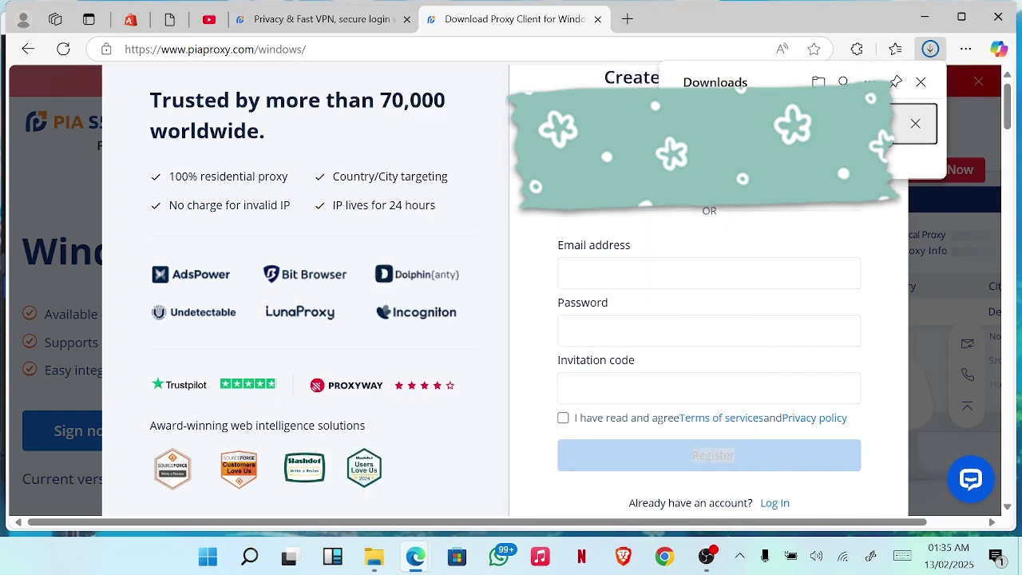
{"action": "left_click", "coordinate": [915, 124]}
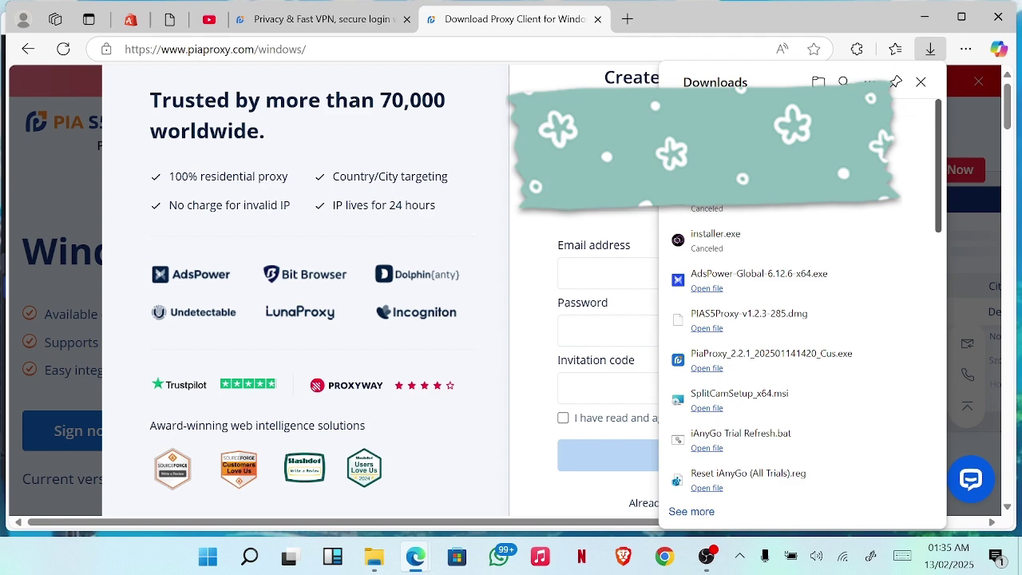
- Pick the Google account to finish signing in, then show Edge's downloads list
{"action": "left_click", "coordinate": [406, 296]}
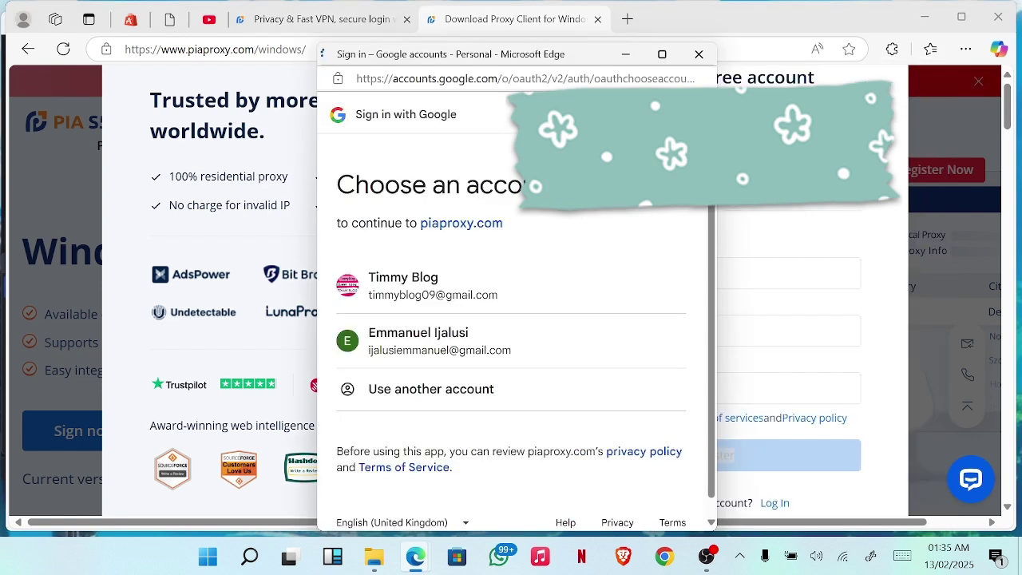
{"action": "left_click", "coordinate": [431, 351]}
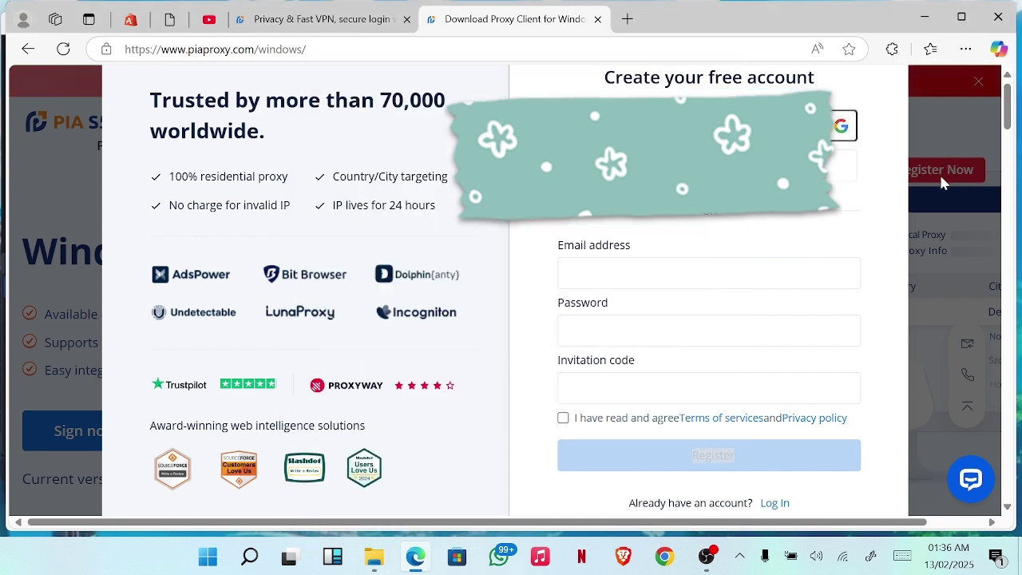
{"action": "left_click", "coordinate": [965, 52]}
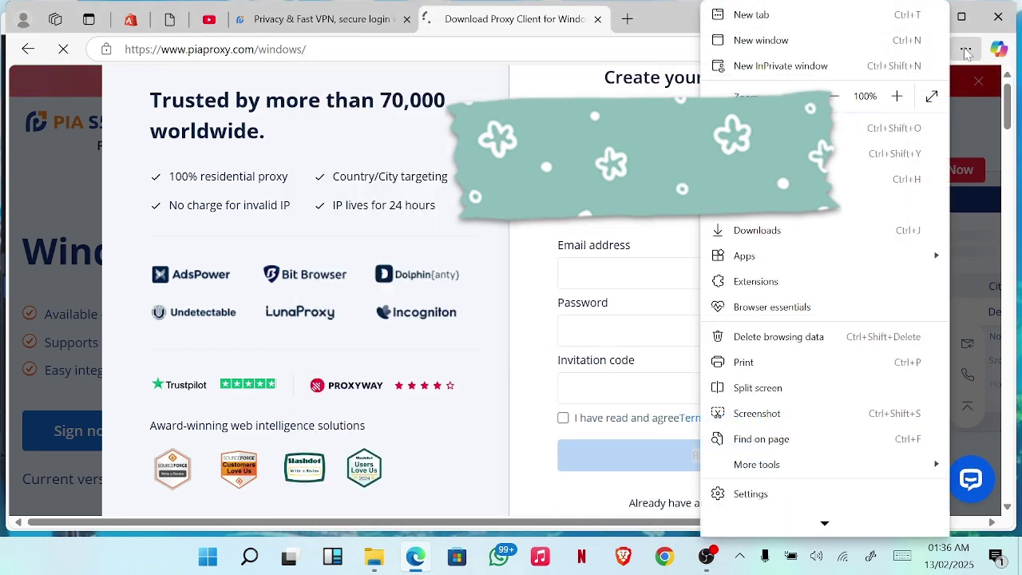
{"action": "left_click", "coordinate": [786, 230]}
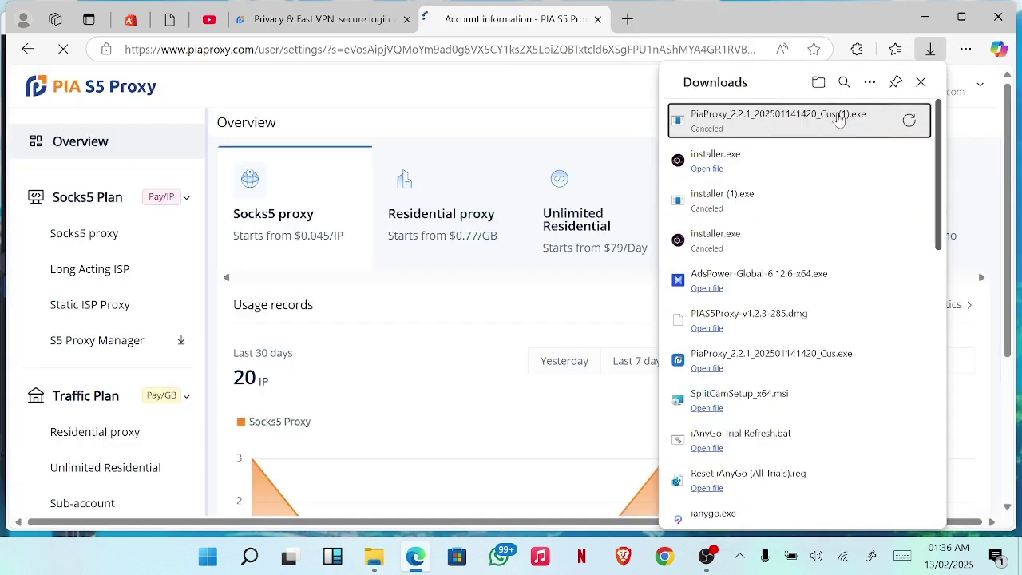
- Browse the S5 Proxy Manager downloads, then check the 380-IP balance on the account Overview
{"action": "left_click", "coordinate": [471, 112]}
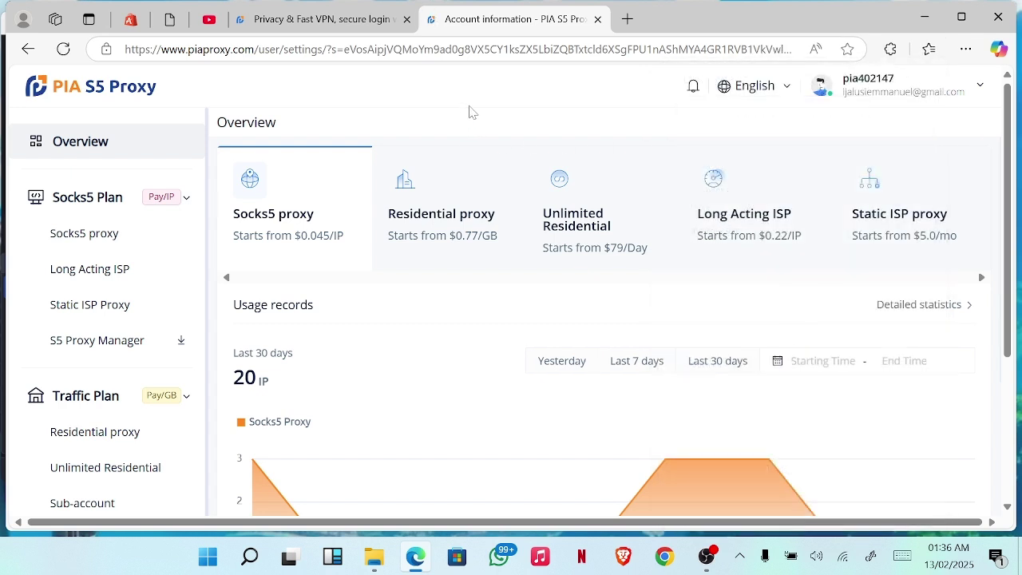
{"action": "left_click", "coordinate": [110, 342]}
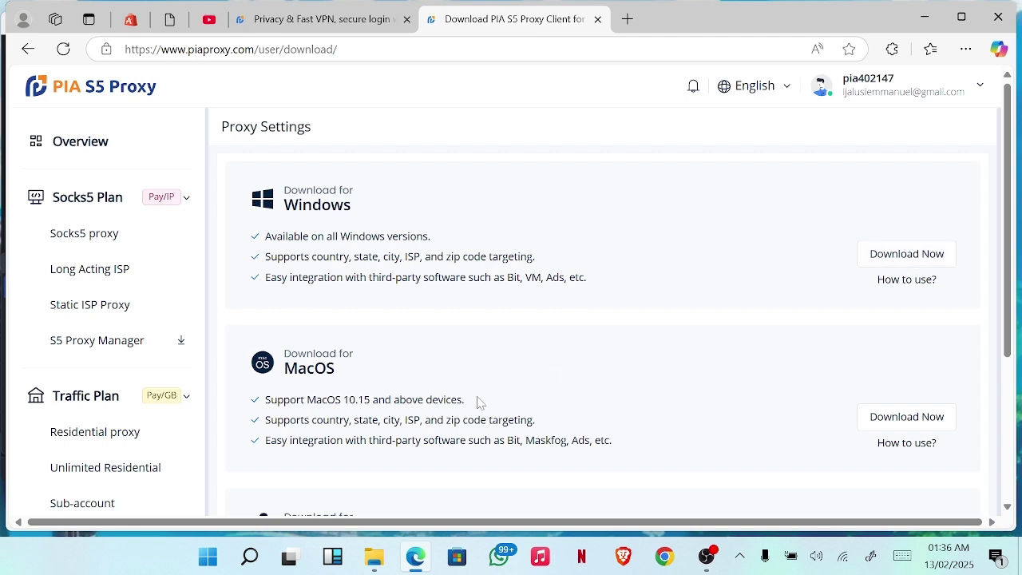
{"action": "scroll", "coordinate": [725, 390], "scroll_direction": "down", "scroll_amount": 1}
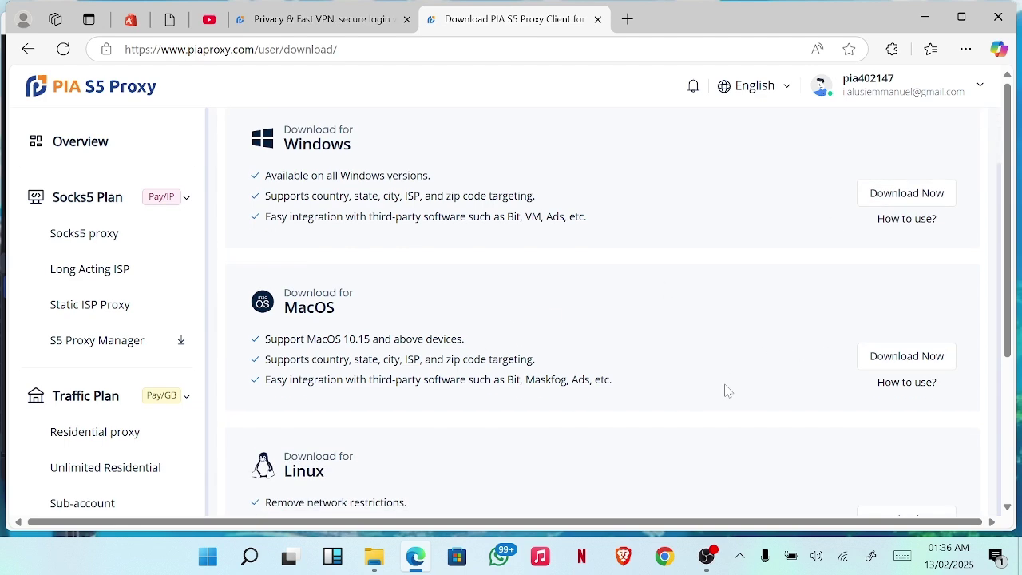
{"action": "scroll", "coordinate": [727, 390], "scroll_direction": "down", "scroll_amount": 3}
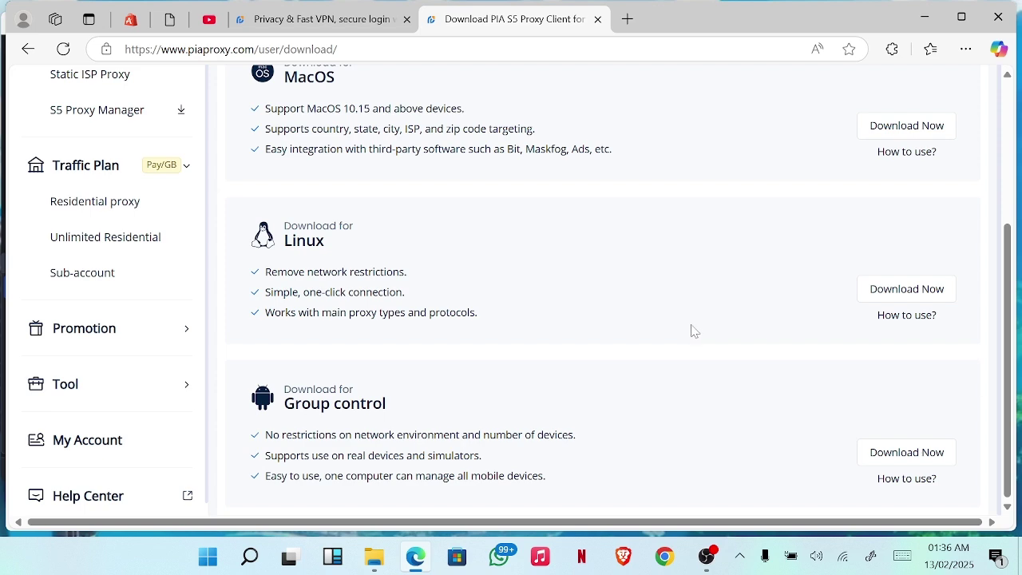
{"action": "scroll", "coordinate": [693, 331], "scroll_direction": "up", "scroll_amount": 1}
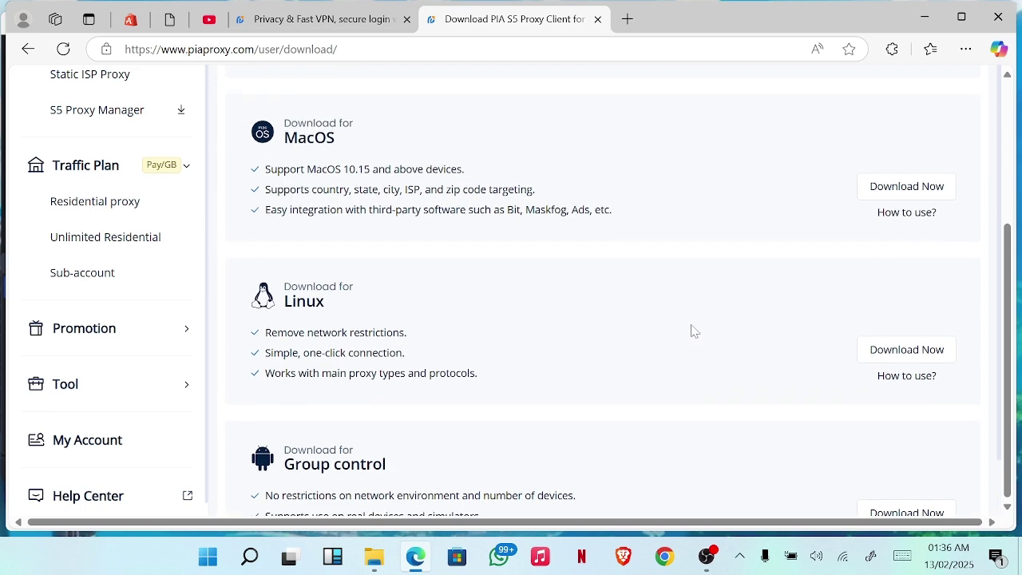
{"action": "scroll", "coordinate": [360, 282], "scroll_direction": "up", "scroll_amount": 4}
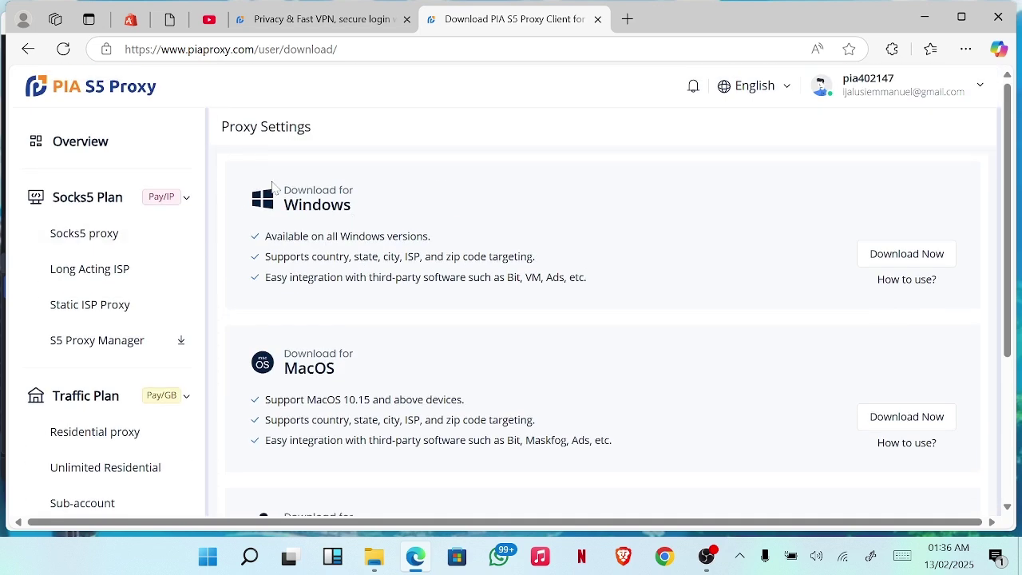
{"action": "left_click", "coordinate": [126, 150]}
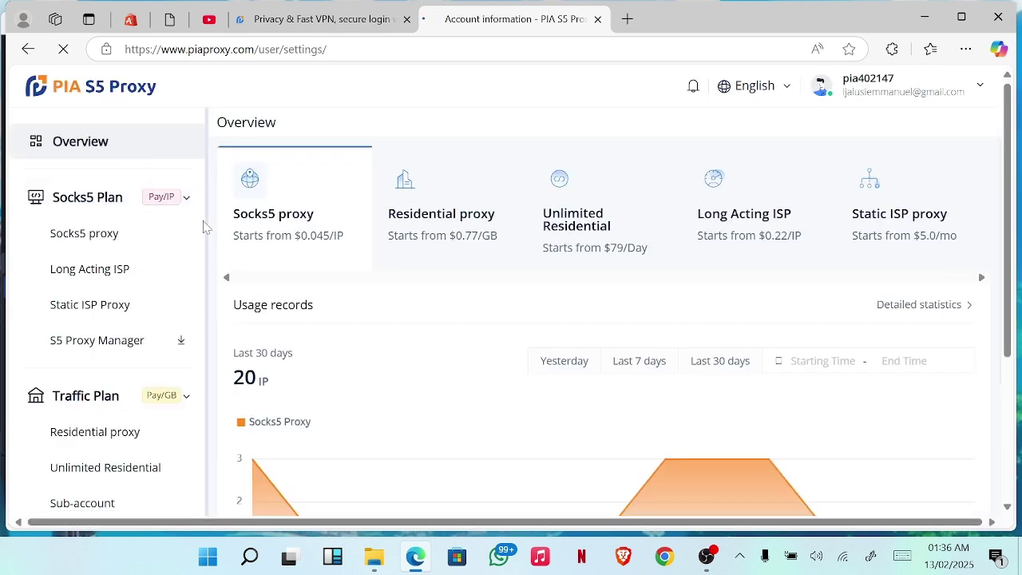
{"action": "scroll", "coordinate": [292, 259], "scroll_direction": "down", "scroll_amount": 4}
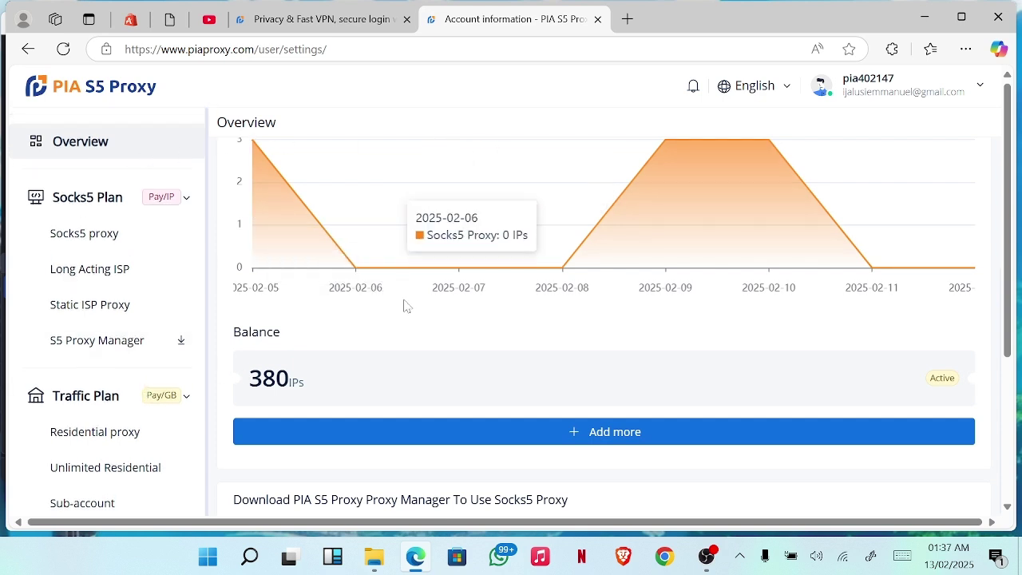
- Minimise Edge and the OBS recorder, then restore Edge from the taskbar
{"action": "left_click", "coordinate": [930, 22]}
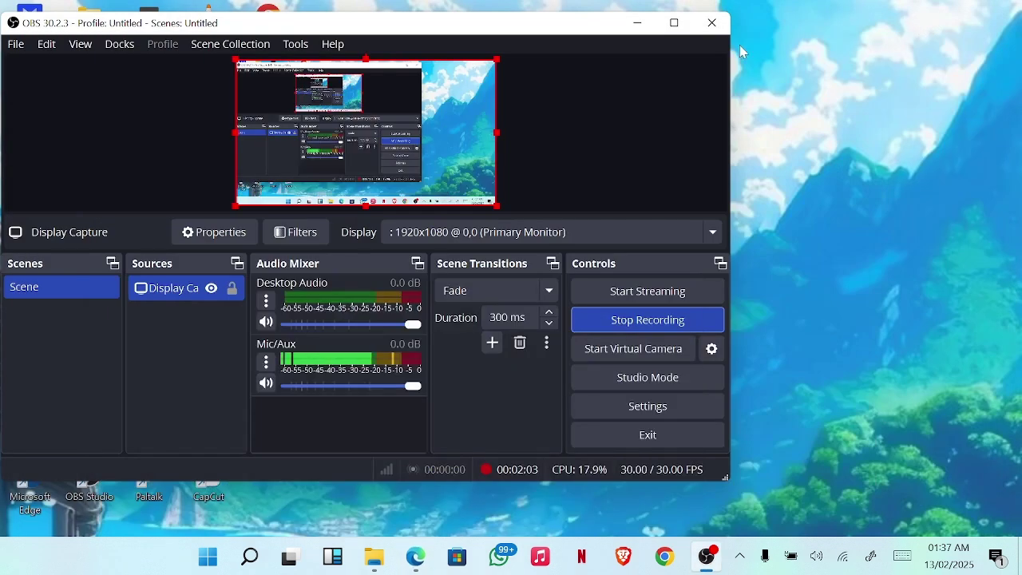
{"action": "left_click", "coordinate": [638, 24]}
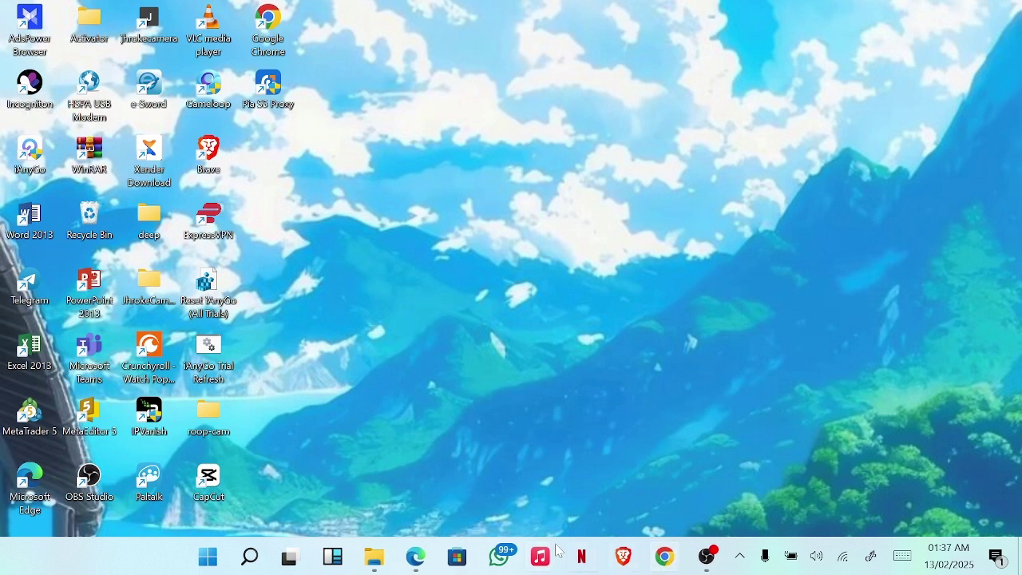
{"action": "left_click", "coordinate": [447, 475]}
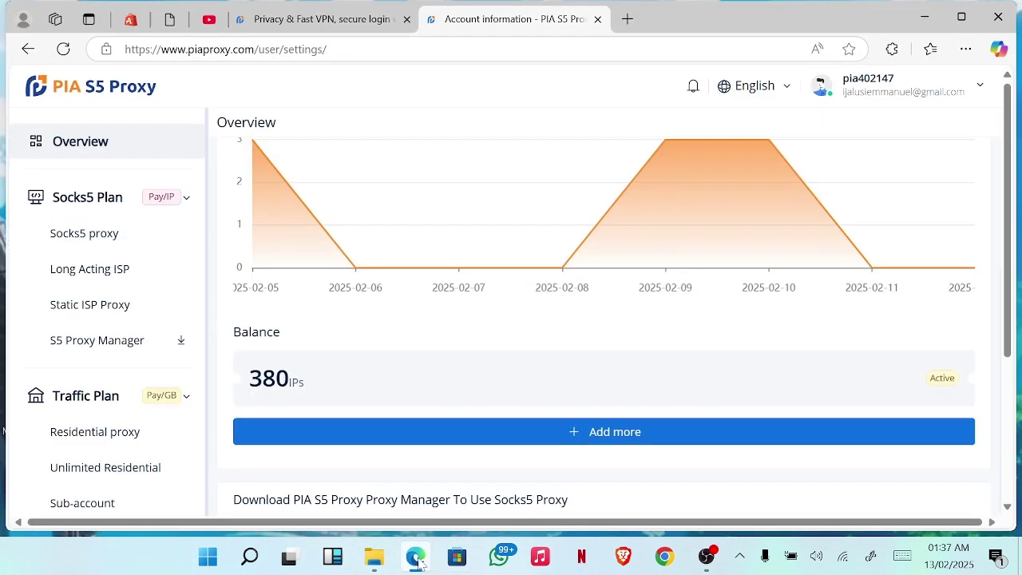
- Search Bing for 'incognition' in a new Edge tab
{"action": "left_click", "coordinate": [627, 18]}
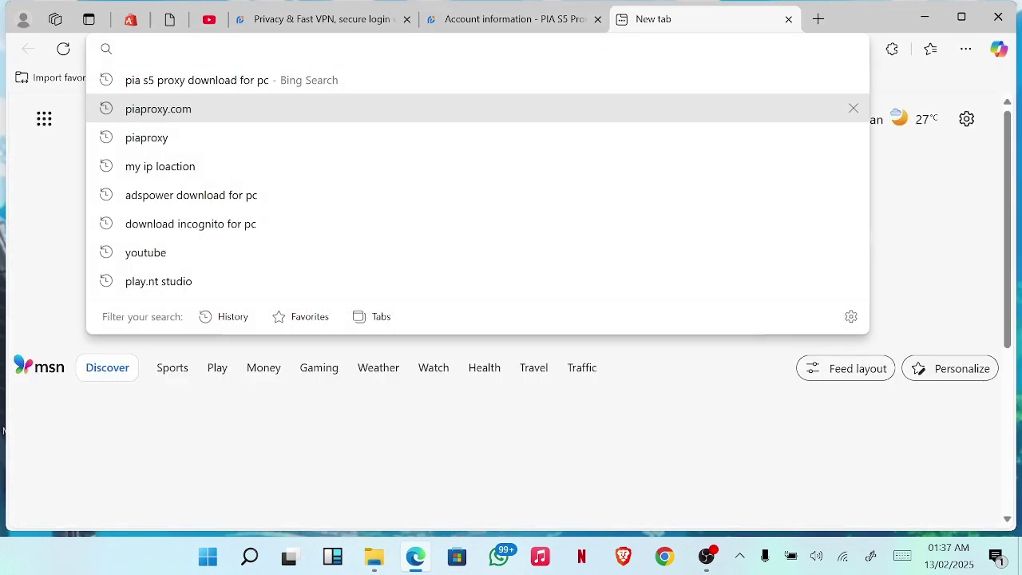
{"action": "type", "text": "i"}
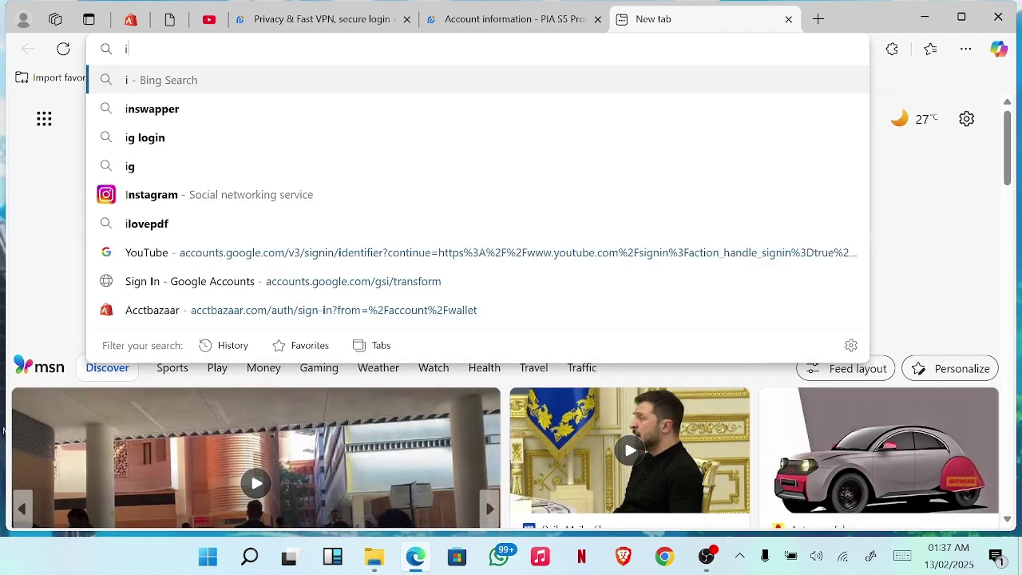
{"action": "type", "text": "n"}
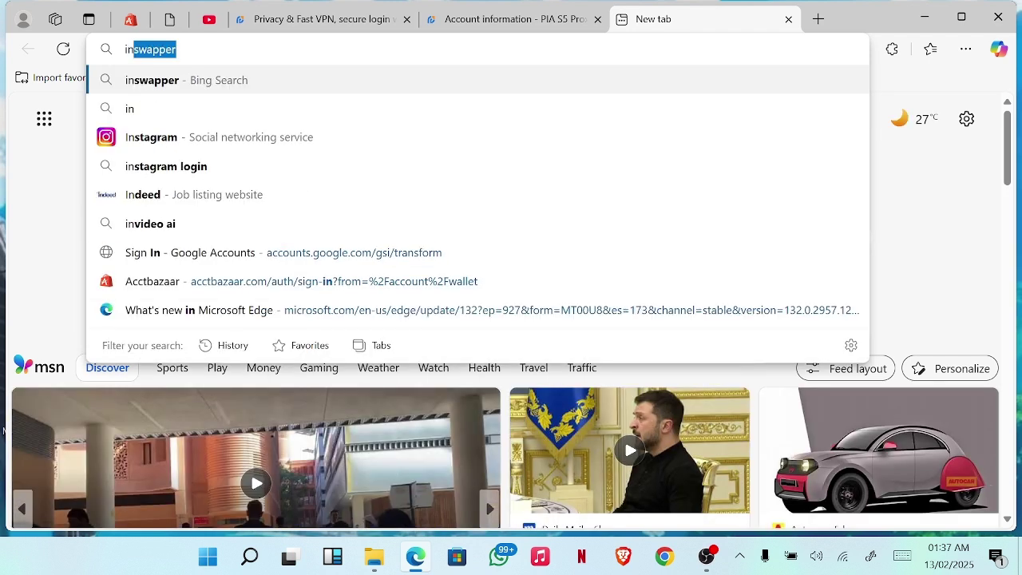
{"action": "type", "text": "c"}
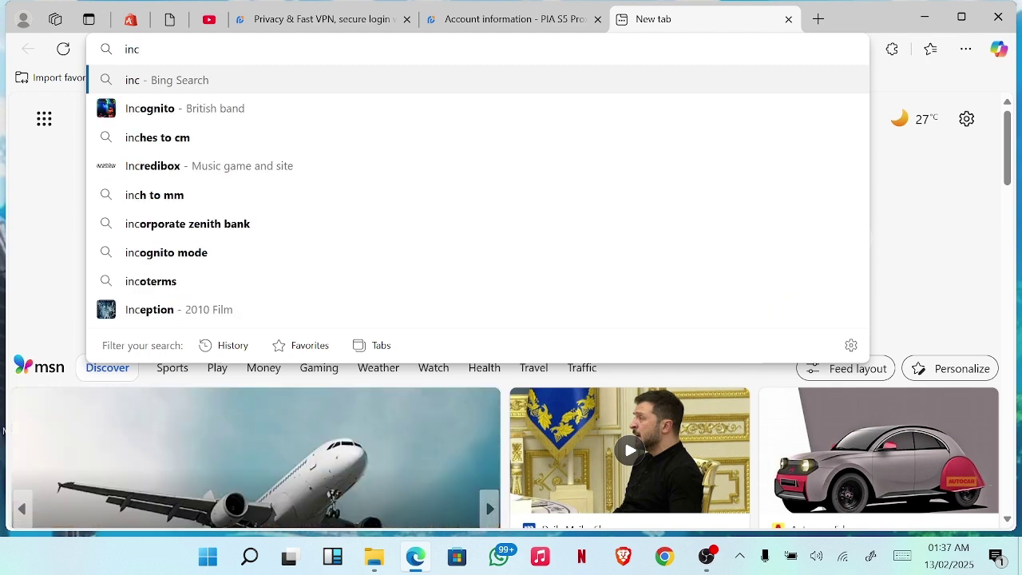
{"action": "type", "text": "og"}
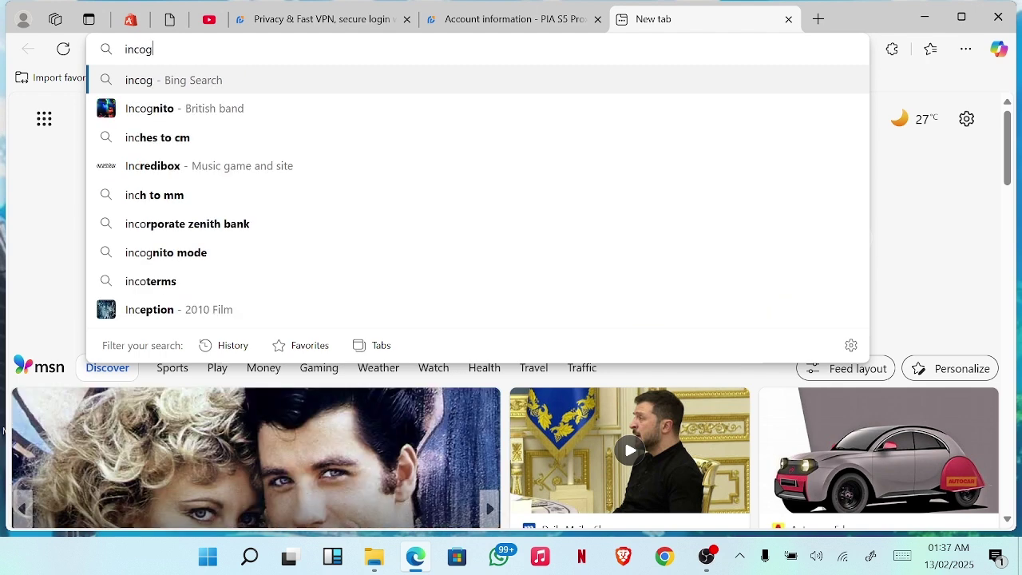
{"action": "type", "text": "nito"}
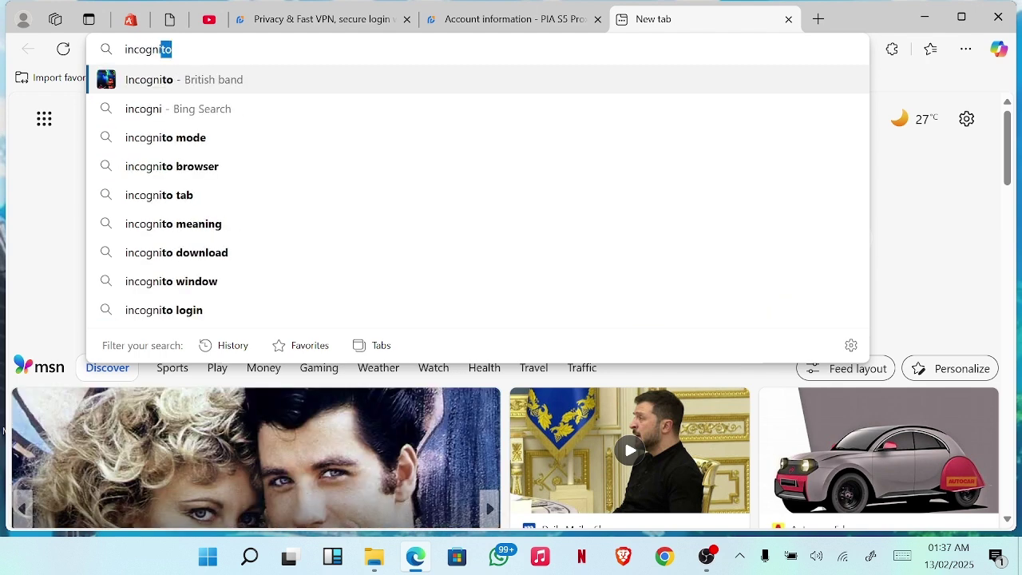
{"action": "type", "text": "ion"}
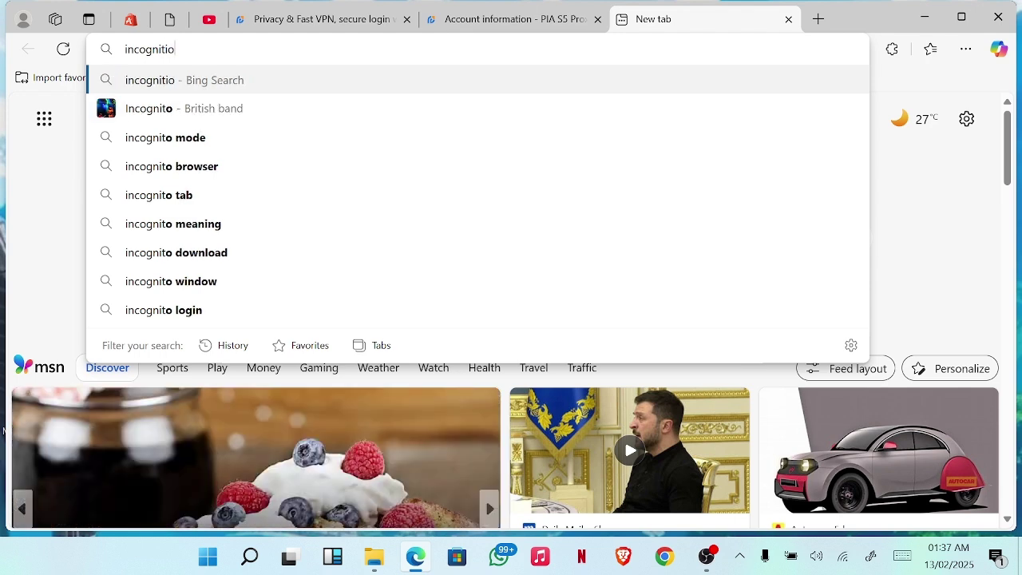
{"action": "key", "text": "Return"}
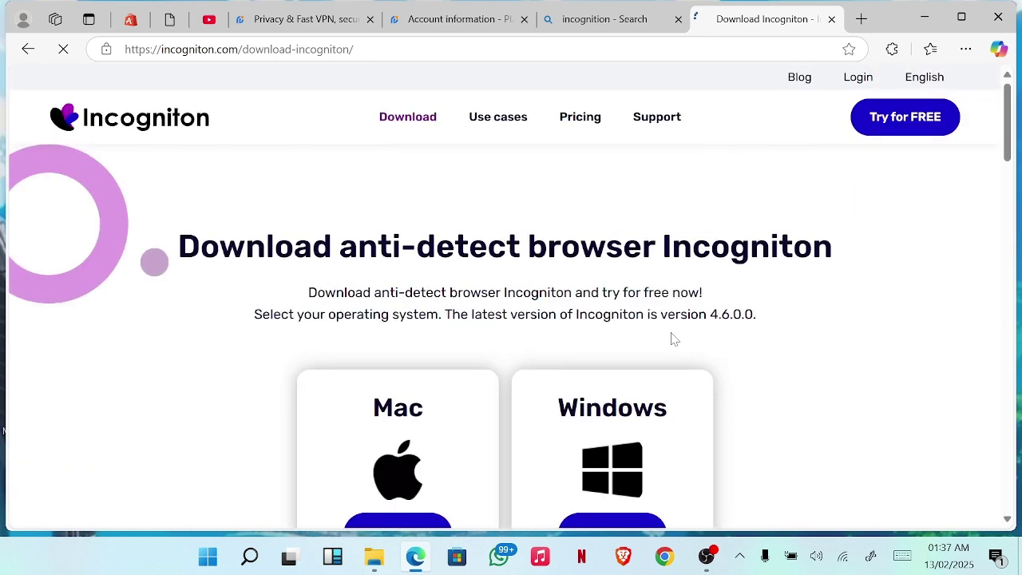
- Minimise Edge from the Incogniton download page to reveal the desktop
{"action": "scroll", "coordinate": [670, 338], "scroll_direction": "down", "scroll_amount": 3}
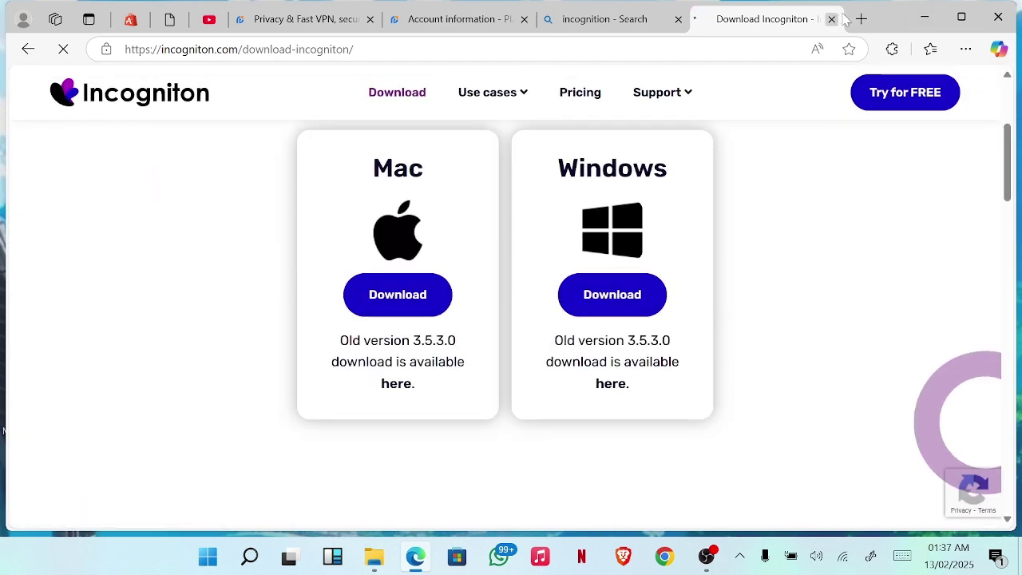
{"action": "left_click", "coordinate": [925, 18]}
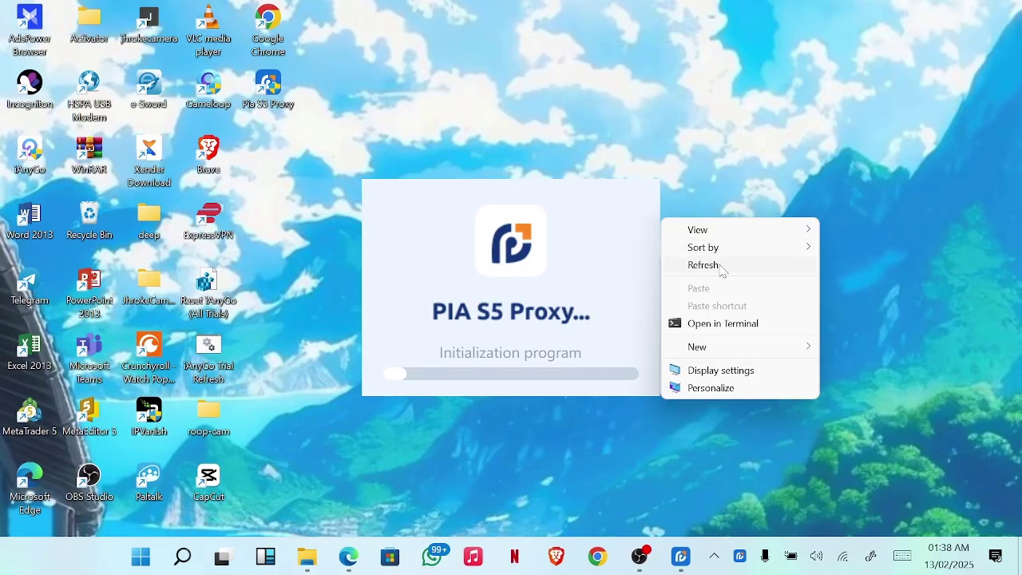
- Refresh the desktop and drag the PIA S5 Proxy window fully into view
{"action": "left_click", "coordinate": [719, 266]}
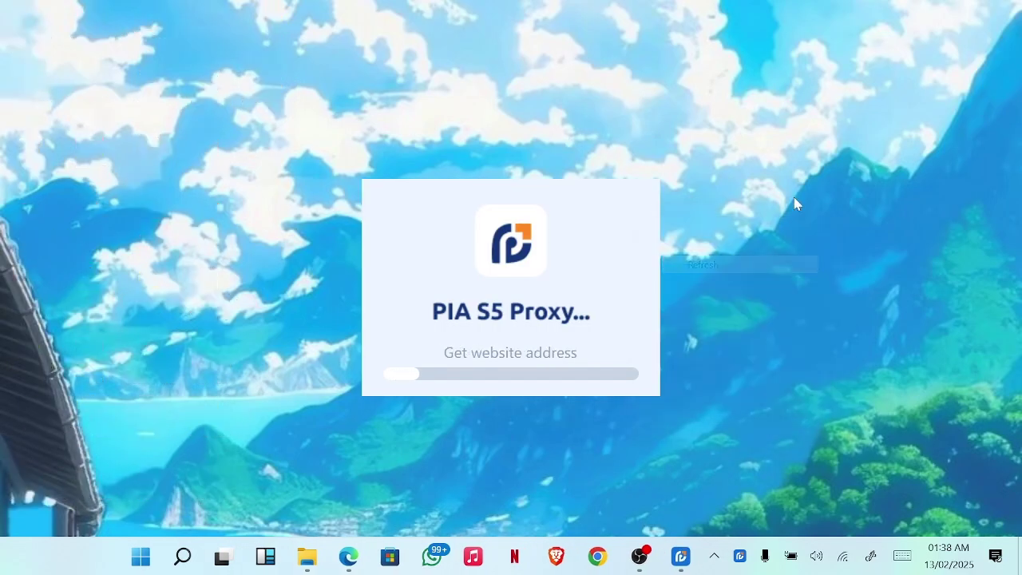
{"action": "right_click", "coordinate": [753, 230]}
{"action": "left_click", "coordinate": [750, 241]}
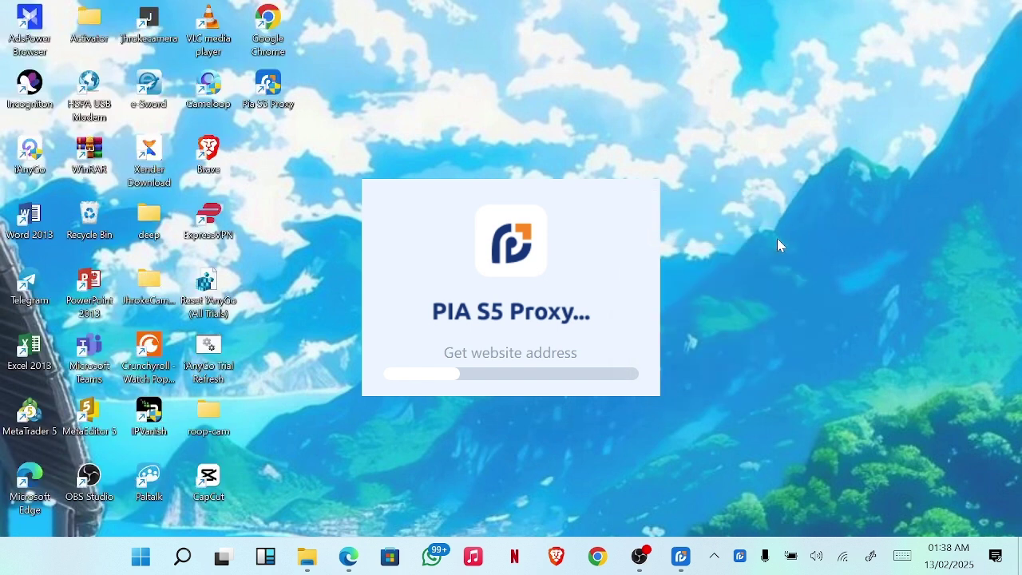
{"action": "right_click", "coordinate": [777, 238]}
{"action": "left_click", "coordinate": [756, 238]}
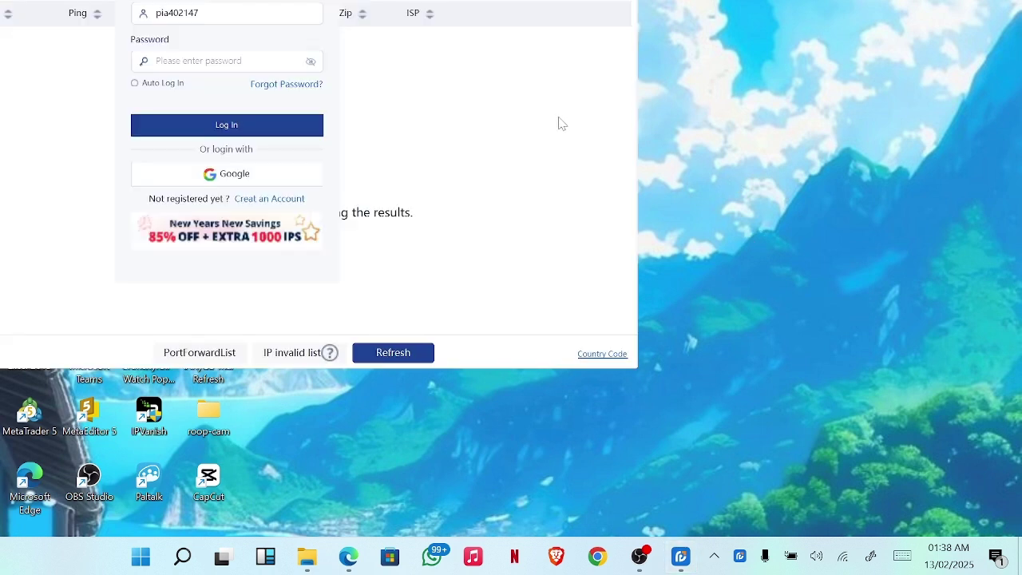
{"action": "left_click_drag", "start_coordinate": [490, 18], "coordinate": [739, 177]}
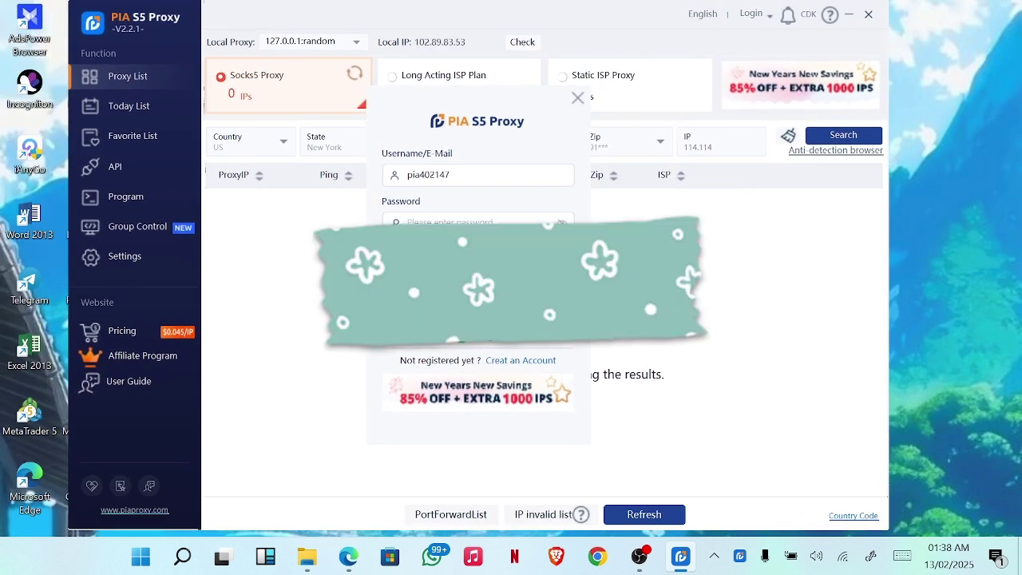
- Log in to PIA S5 Proxy with the account password
{"action": "left_click", "coordinate": [477, 221]}
{"action": "type", "text": "•••••••••"}
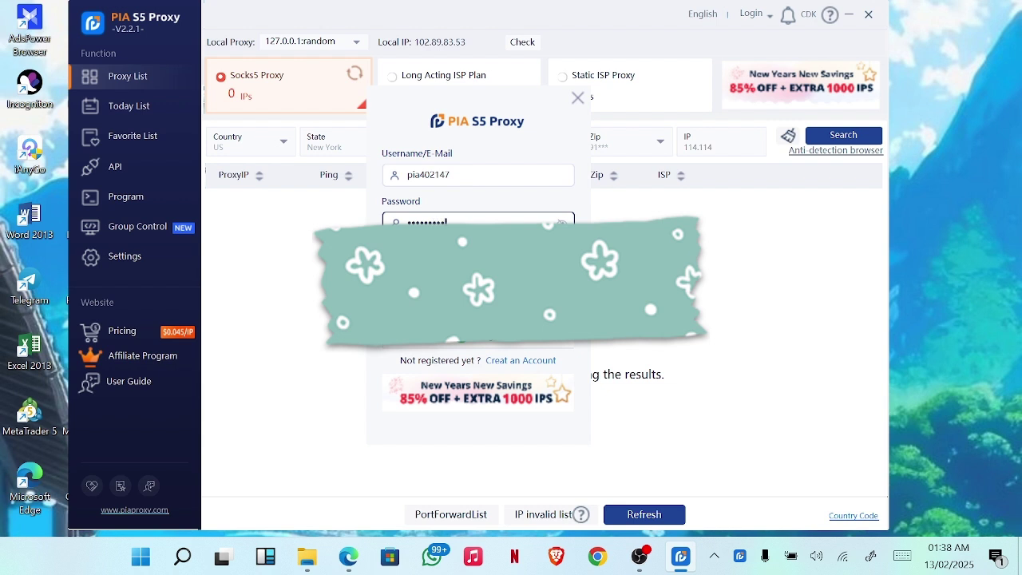
{"action": "key", "text": "Tab"}
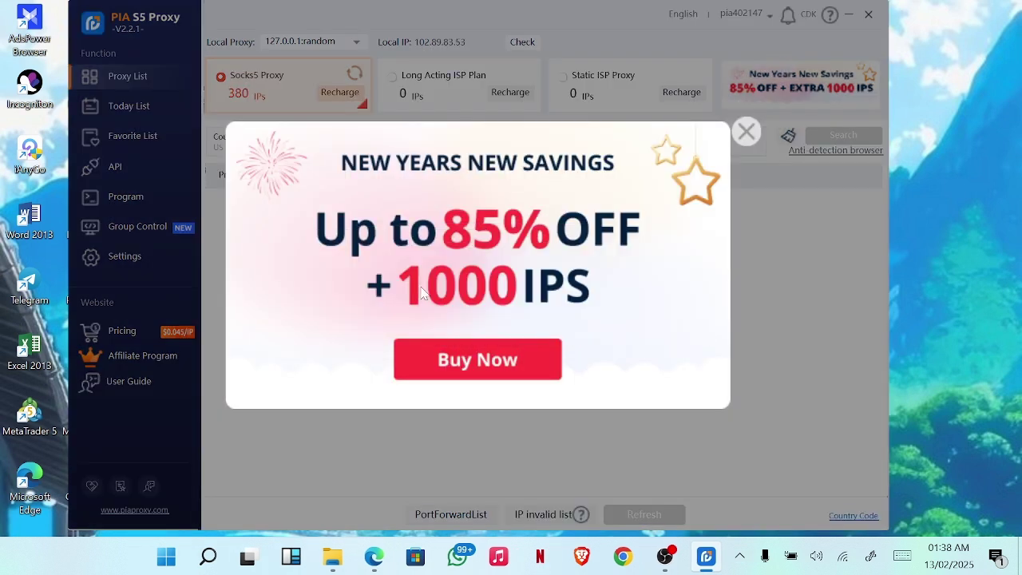
- Dismiss the New Year promo and look through the Today and Favourite proxy lists
{"action": "left_click", "coordinate": [743, 132]}
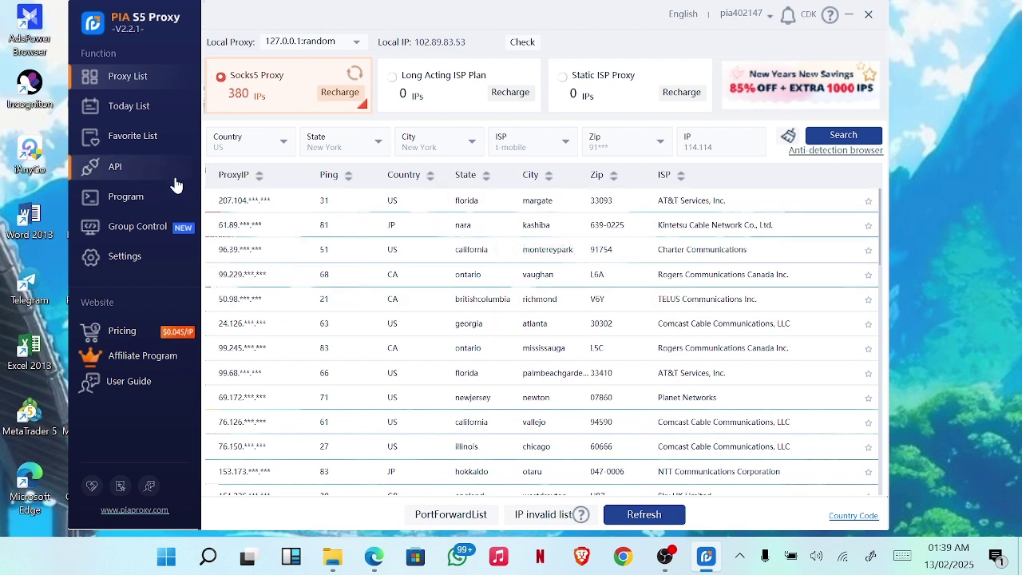
{"action": "left_click", "coordinate": [159, 110]}
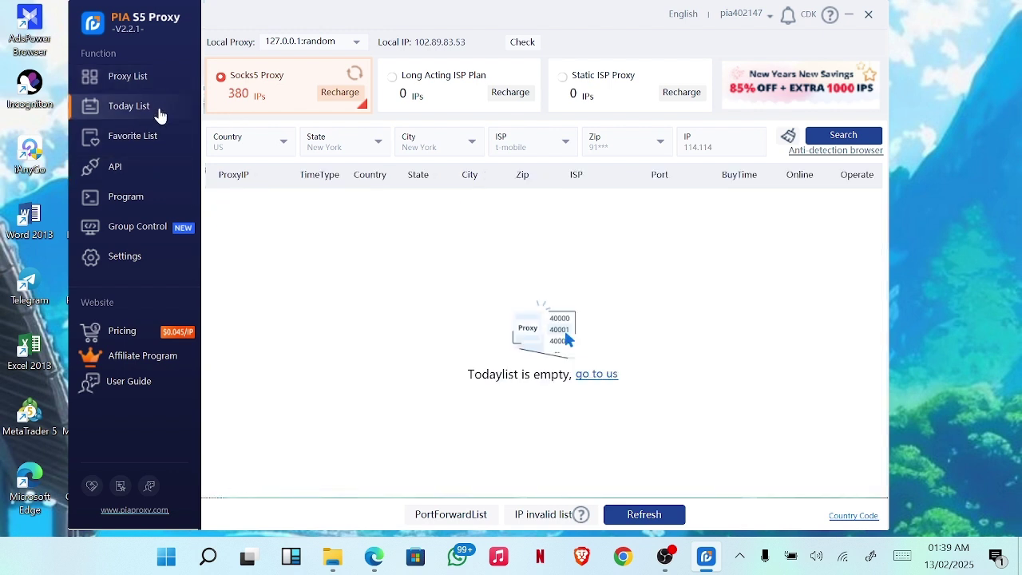
{"action": "left_click", "coordinate": [145, 141]}
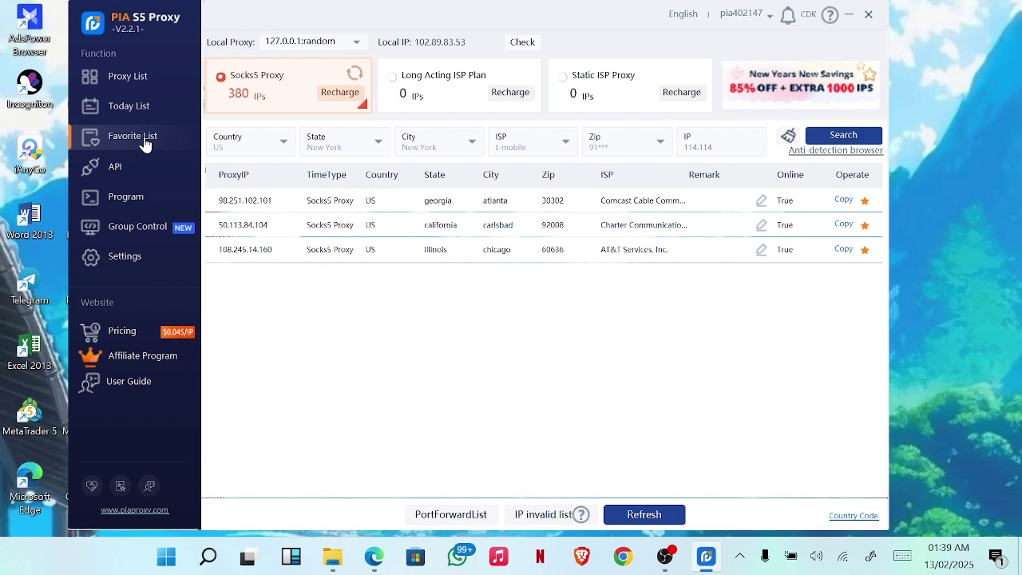
{"action": "left_click", "coordinate": [121, 84]}
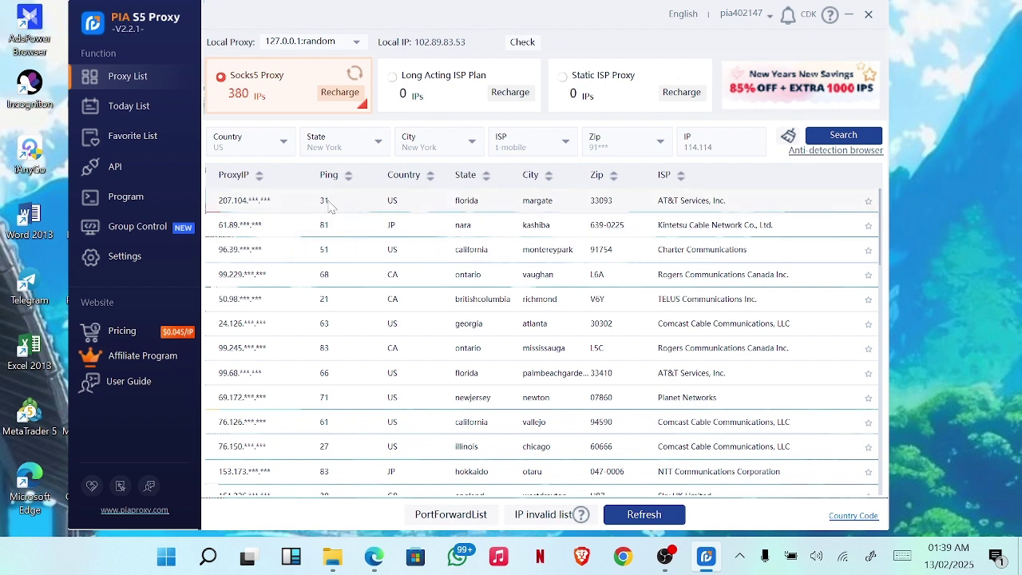
- Forward the Florida Margate proxy to local port 40011
{"action": "right_click", "coordinate": [376, 204]}
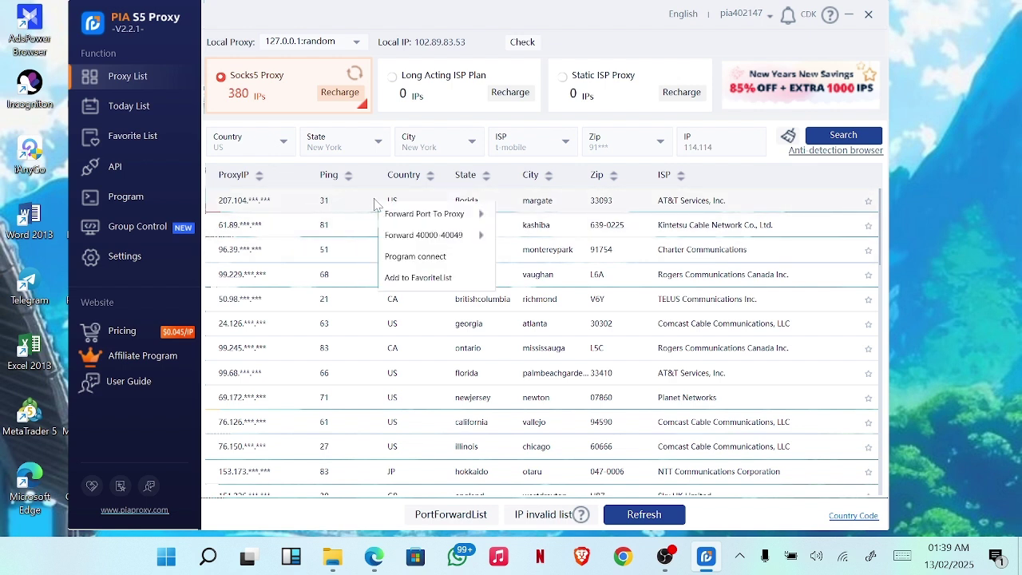
{"action": "mouse_move", "coordinate": [392, 216]}
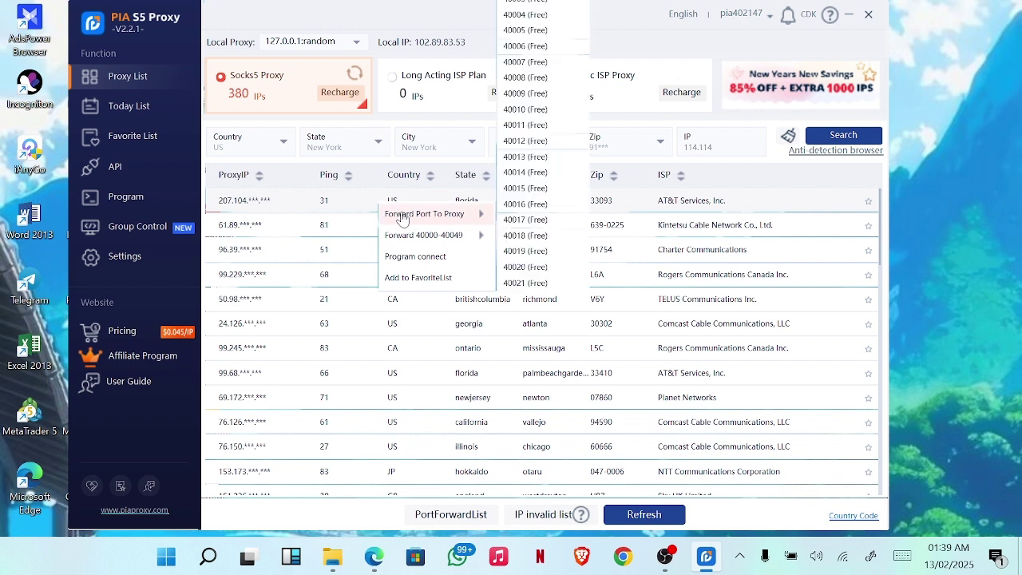
{"action": "left_click", "coordinate": [525, 126]}
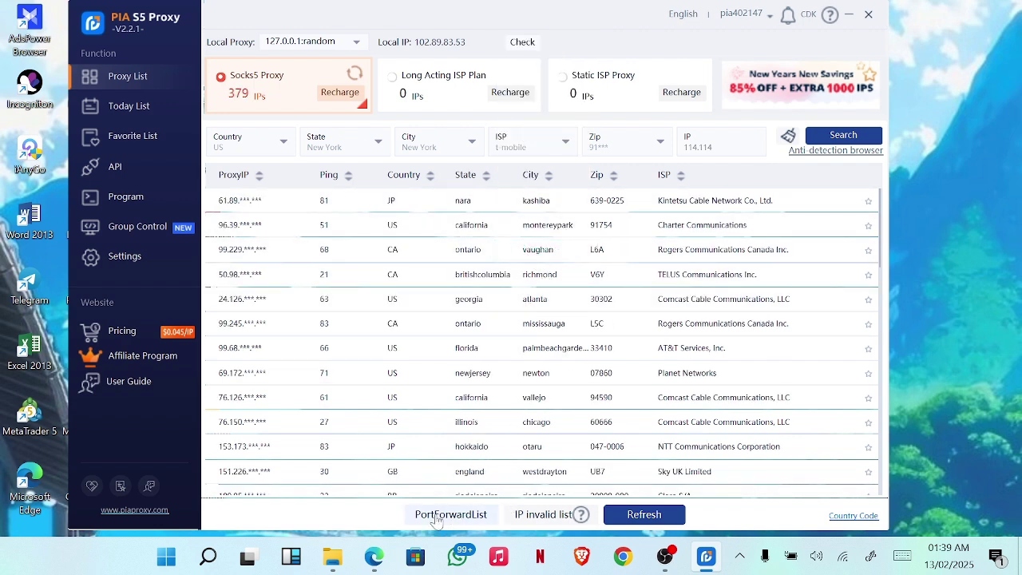
- Copy the port 40011 address from the forwarded-ports list, then minimise the proxy app
{"action": "left_click", "coordinate": [436, 515]}
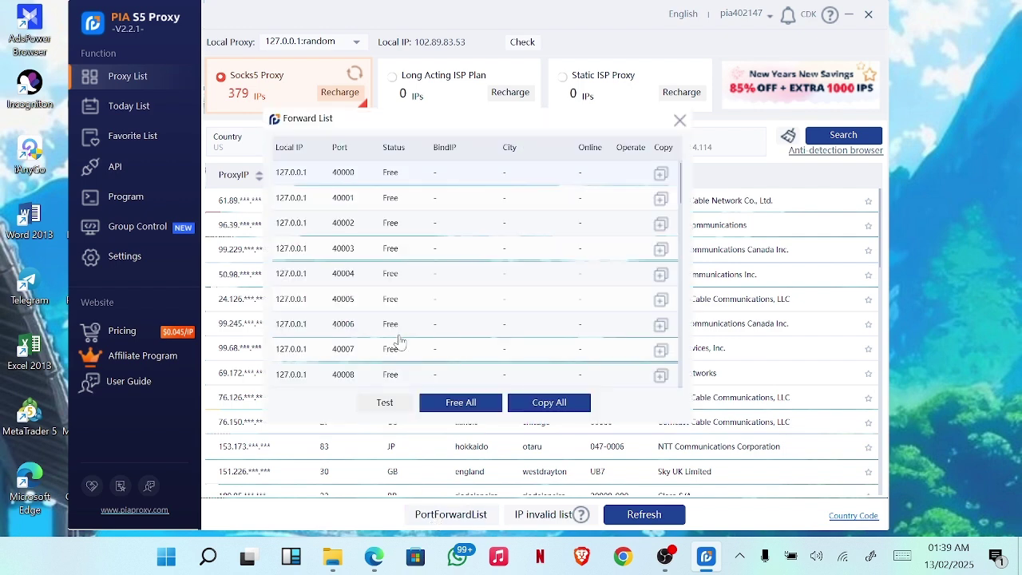
{"action": "scroll", "coordinate": [526, 252], "scroll_direction": "down", "scroll_amount": 2}
{"action": "scroll", "coordinate": [527, 253], "scroll_direction": "up", "scroll_amount": 3}
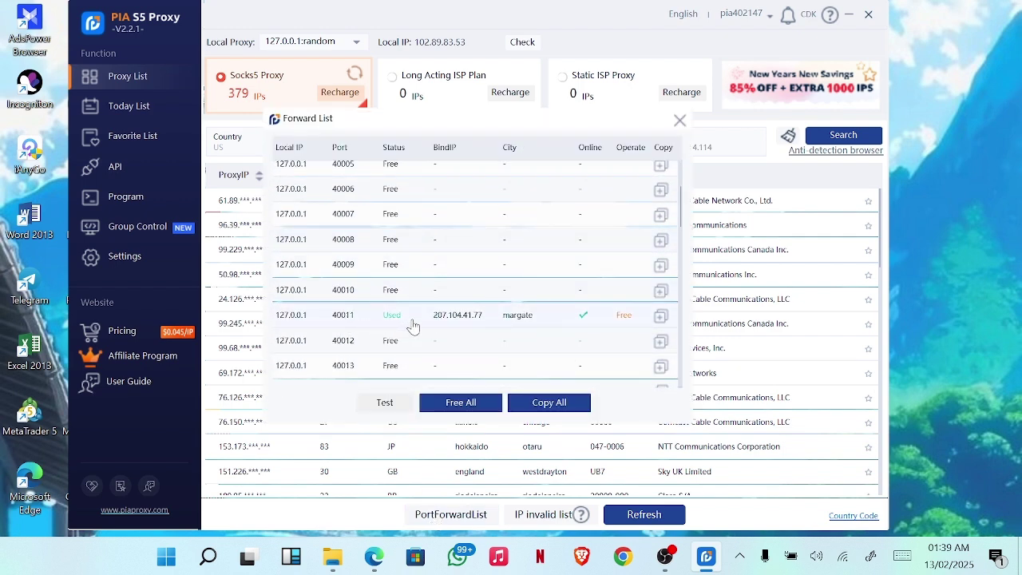
{"action": "left_click", "coordinate": [659, 317]}
{"action": "left_click", "coordinate": [679, 121]}
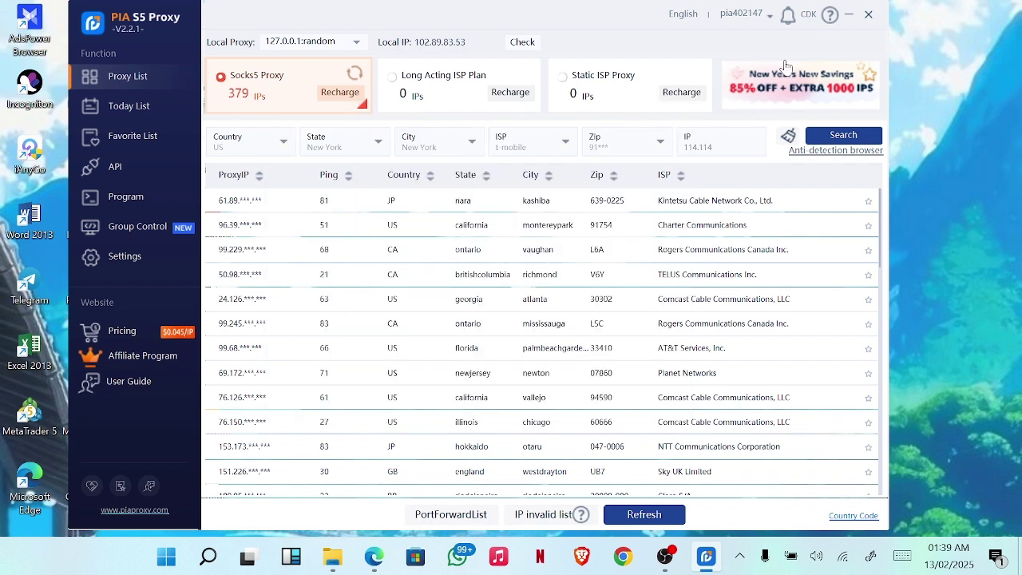
{"action": "left_click", "coordinate": [849, 16]}
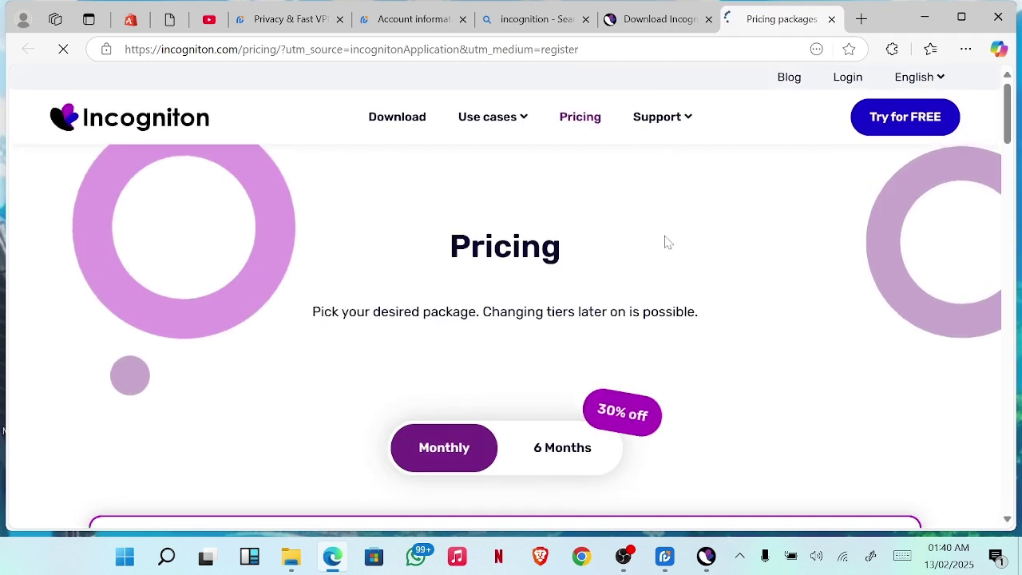
- Claim the free Starter package and scroll the checkout billing form down to Subscribe
{"action": "scroll", "coordinate": [684, 260], "scroll_direction": "down", "scroll_amount": 2}
{"action": "scroll", "coordinate": [687, 260], "scroll_direction": "down", "scroll_amount": 1}
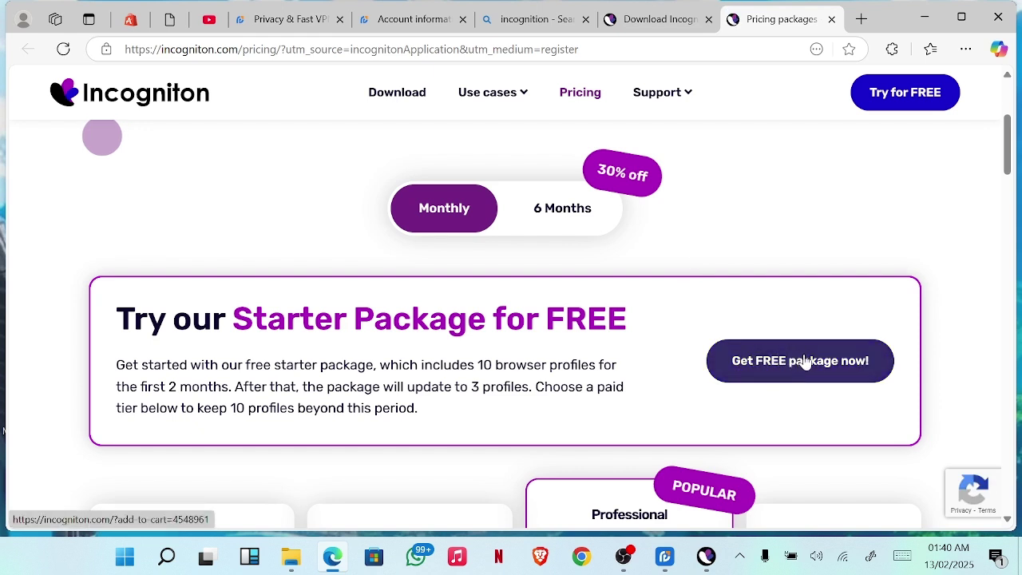
{"action": "left_click", "coordinate": [805, 361]}
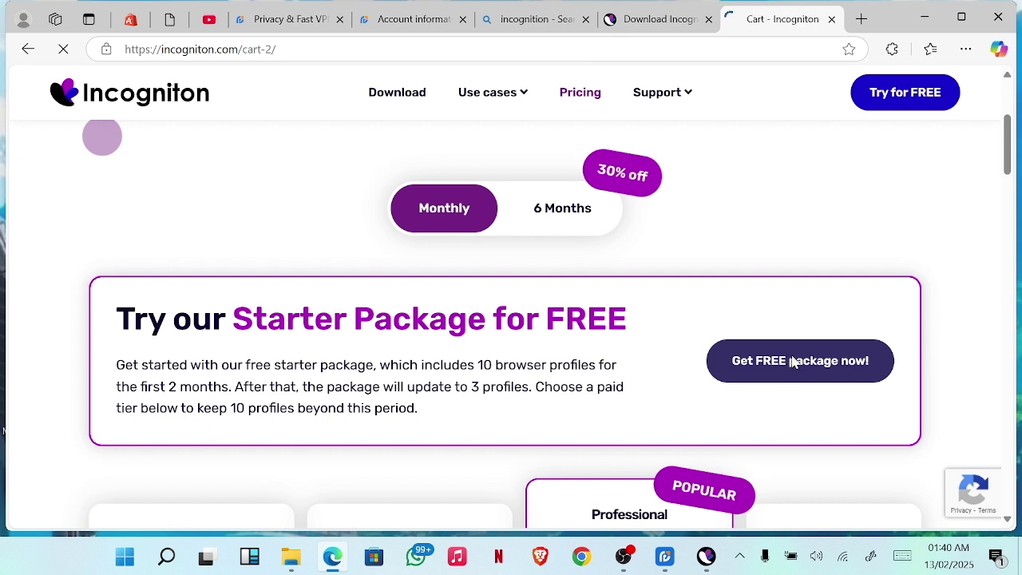
{"action": "scroll", "coordinate": [711, 388], "scroll_direction": "down", "scroll_amount": 4}
{"action": "scroll", "coordinate": [735, 381], "scroll_direction": "down", "scroll_amount": 3}
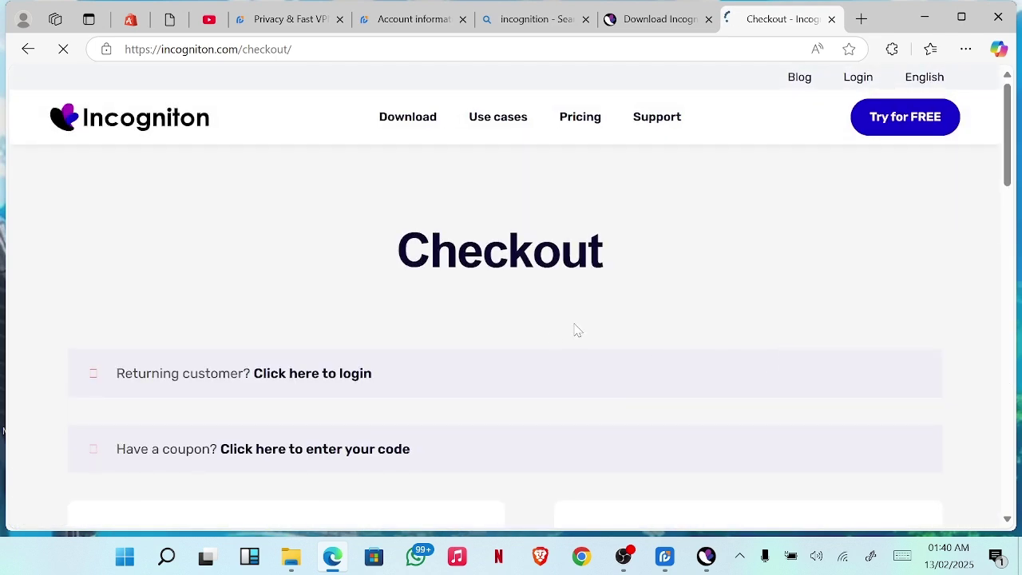
{"action": "scroll", "coordinate": [574, 355], "scroll_direction": "down", "scroll_amount": 4}
{"action": "scroll", "coordinate": [575, 356], "scroll_direction": "down", "scroll_amount": 1}
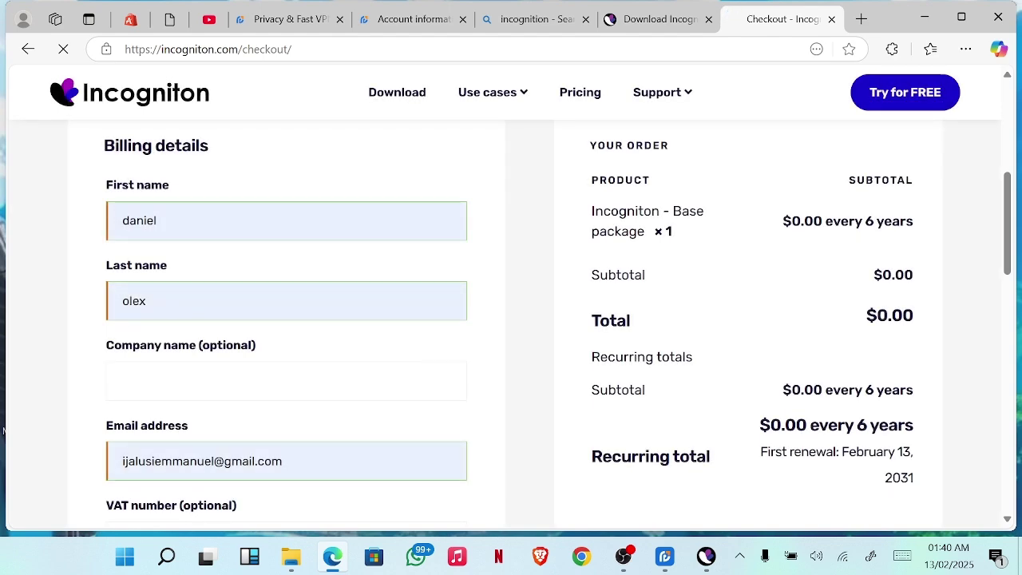
{"action": "scroll", "coordinate": [205, 330], "scroll_direction": "down", "scroll_amount": 4}
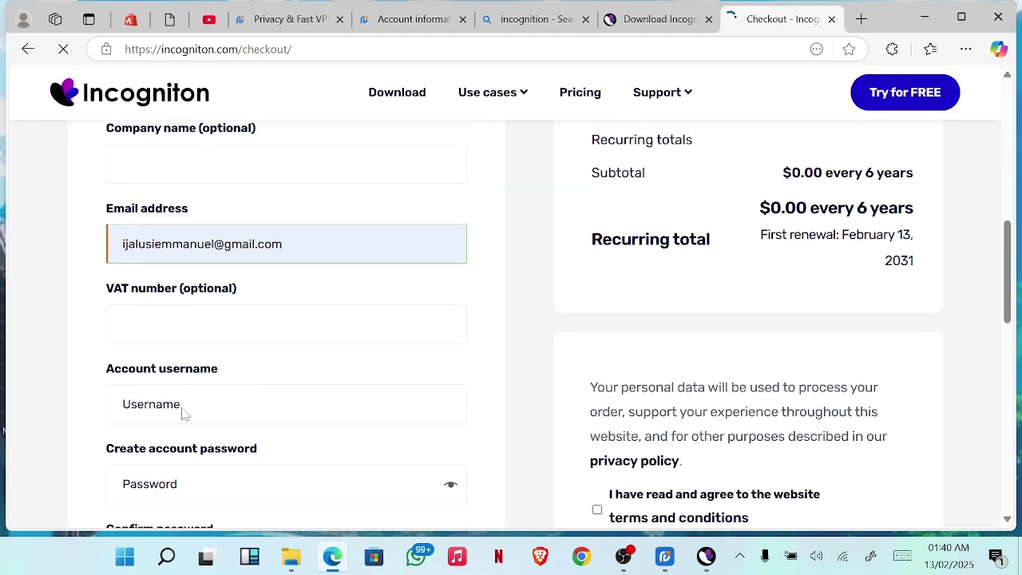
{"action": "scroll", "coordinate": [180, 333], "scroll_direction": "down", "scroll_amount": 2}
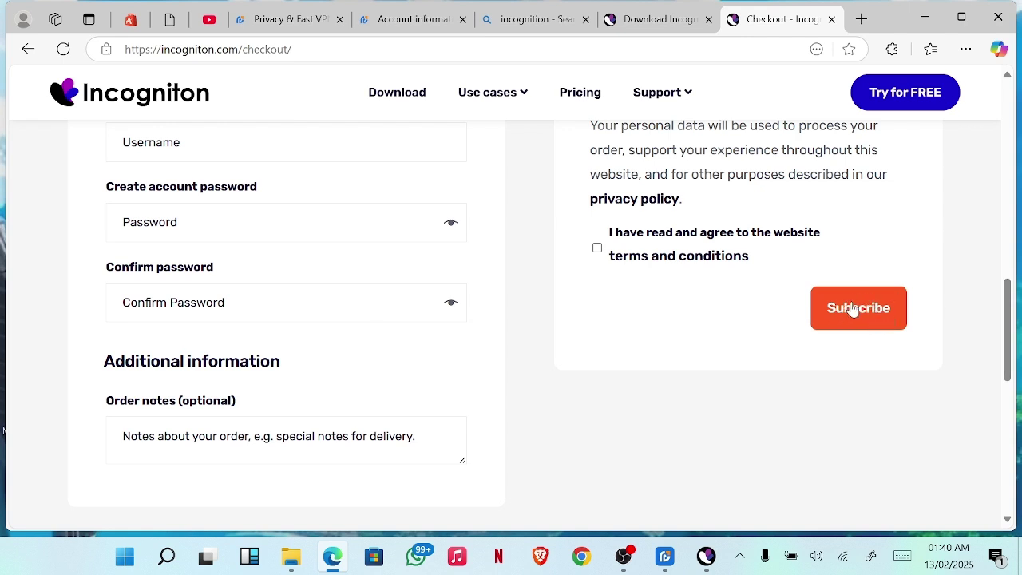
- Sign in to the Incogniton client with Remember Me ticked and solve the captcha
{"action": "left_click", "coordinate": [951, 15]}
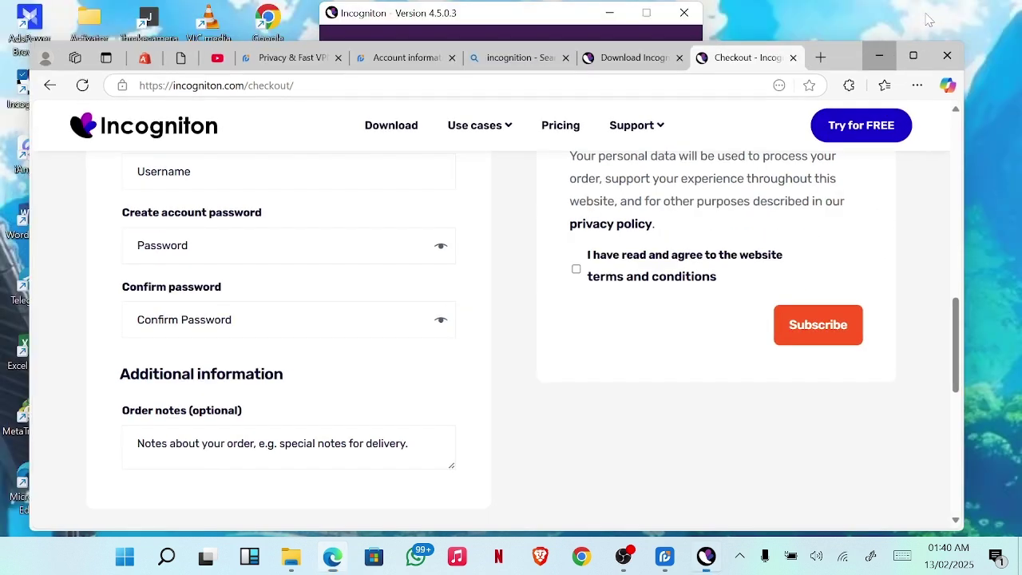
{"action": "left_click", "coordinate": [879, 55]}
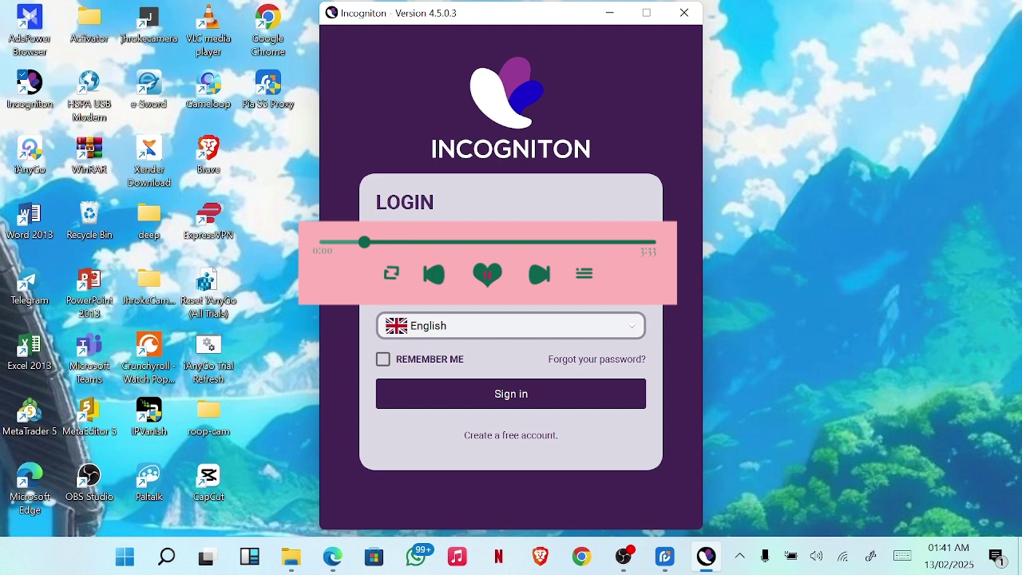
{"action": "left_click", "coordinate": [383, 360]}
{"action": "left_click", "coordinate": [468, 405]}
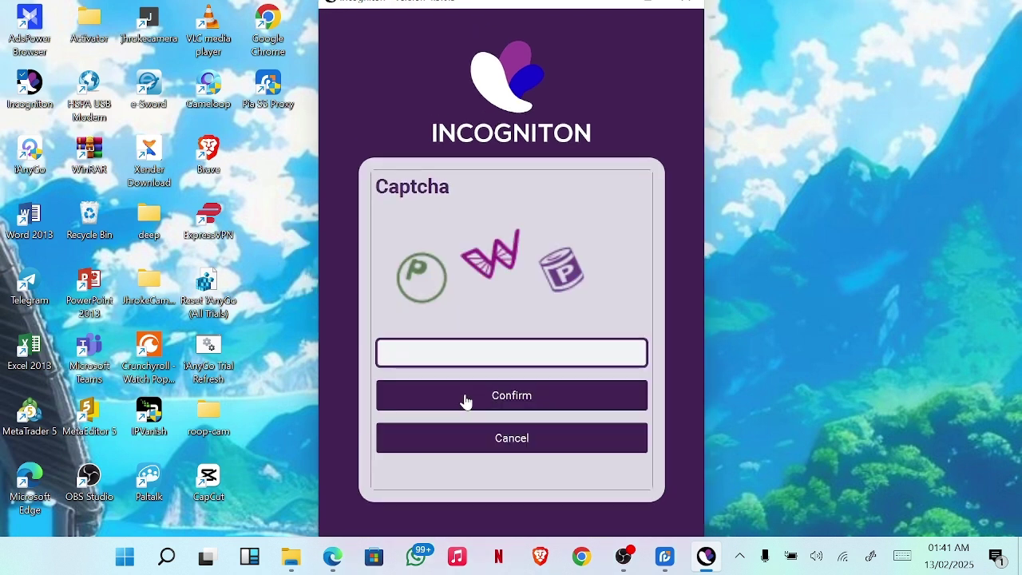
{"action": "type", "text": "pwp"}
{"action": "left_click", "coordinate": [466, 399]}
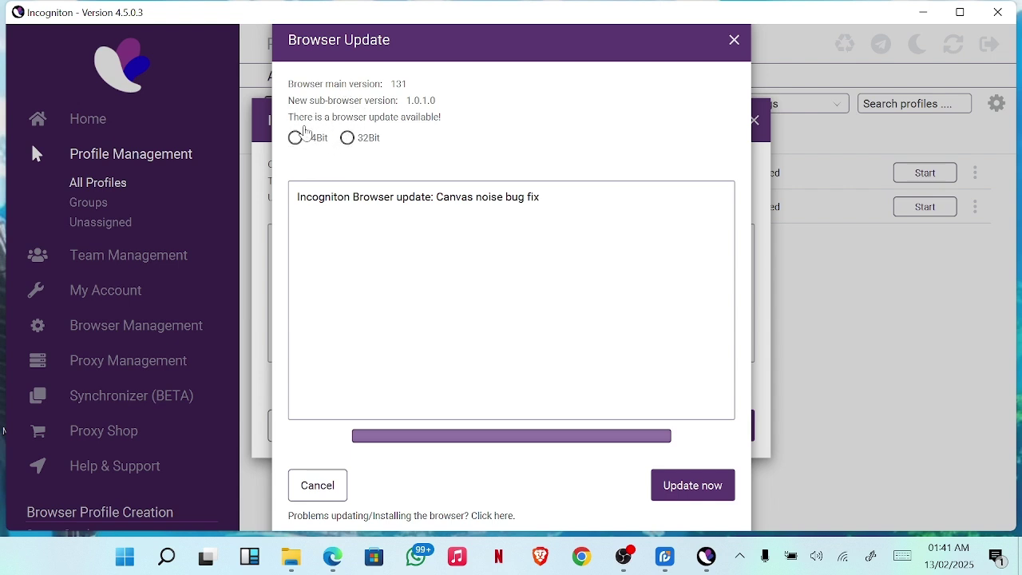
- Choose the 64Bit browser build, minimise OBS, and bring Incogniton back to the front
{"action": "left_click", "coordinate": [295, 140]}
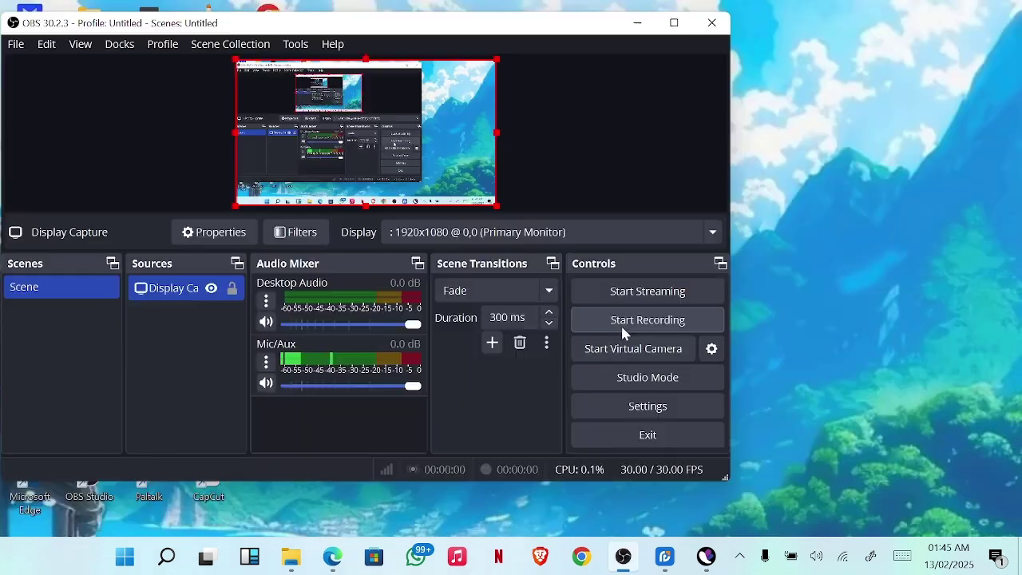
{"action": "left_click", "coordinate": [622, 323]}
{"action": "mouse_move", "coordinate": [626, 563]}
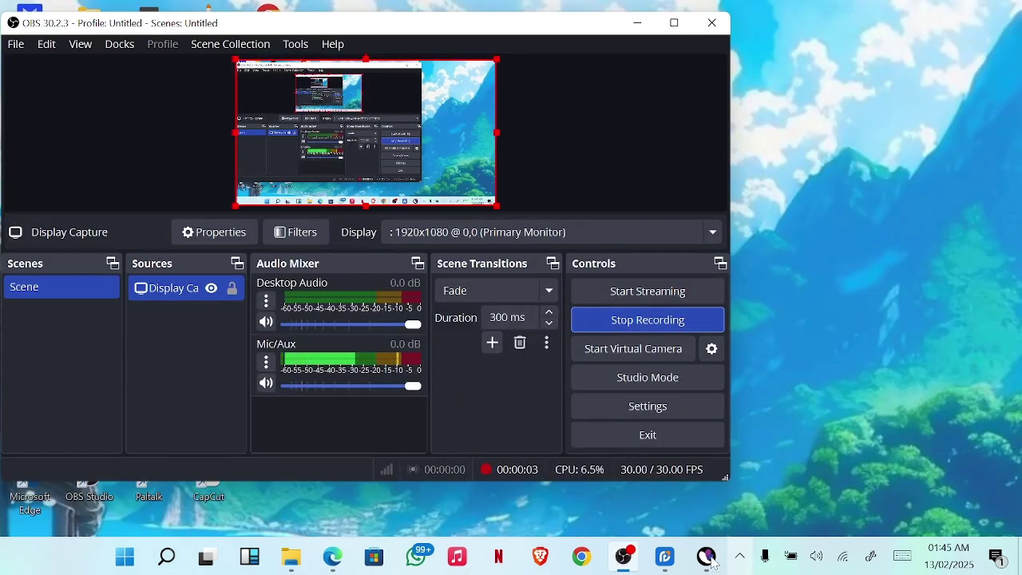
{"action": "left_click", "coordinate": [637, 23]}
{"action": "left_click", "coordinate": [705, 556]}
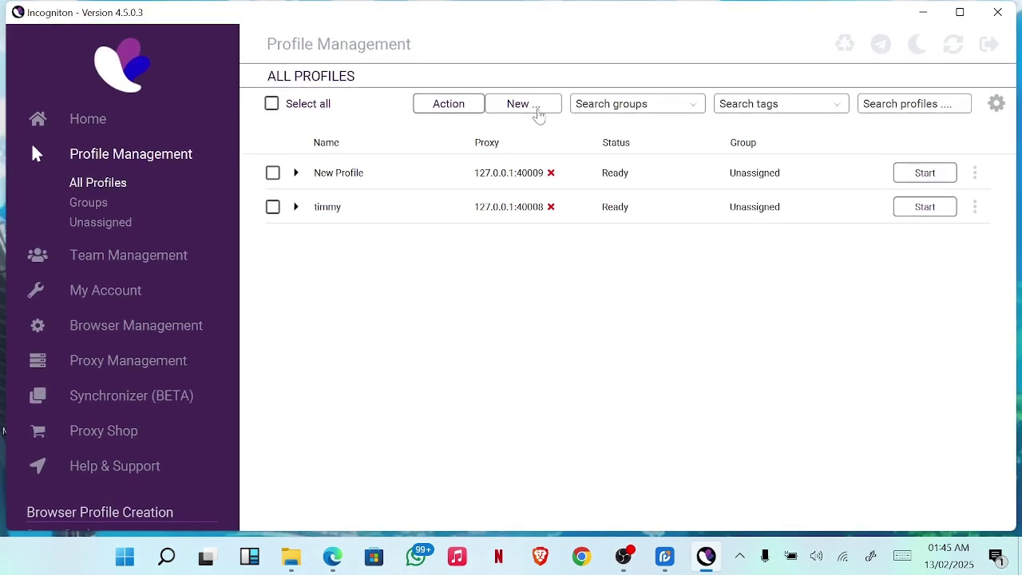
- Start a new browser profile and rename it to 8justimmy
{"action": "left_click", "coordinate": [538, 114]}
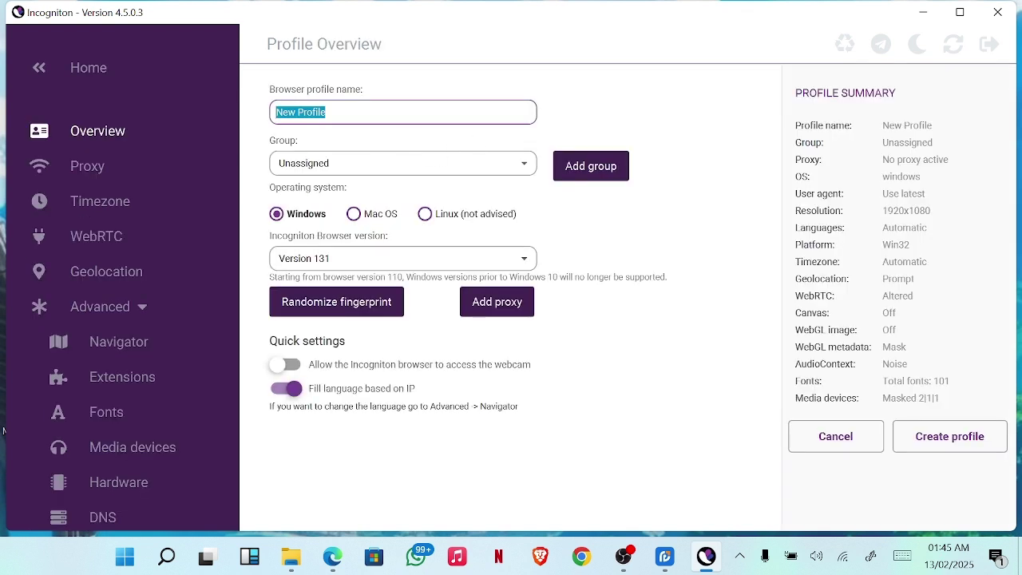
{"action": "key", "text": "BackSpace"}
{"action": "type", "text": "timmy"}
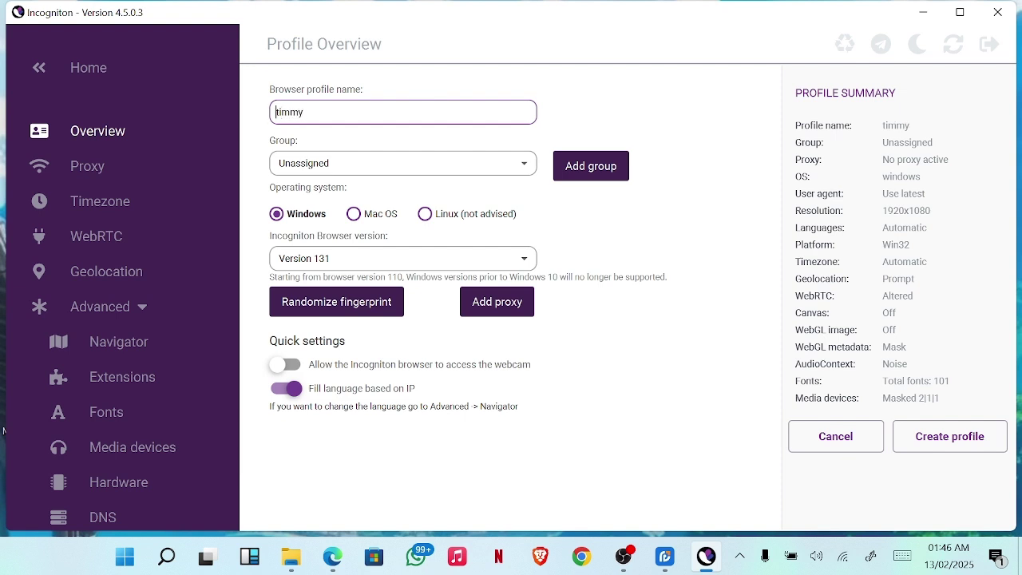
{"action": "key", "text": "Home"}
{"action": "type", "text": "8jus"}
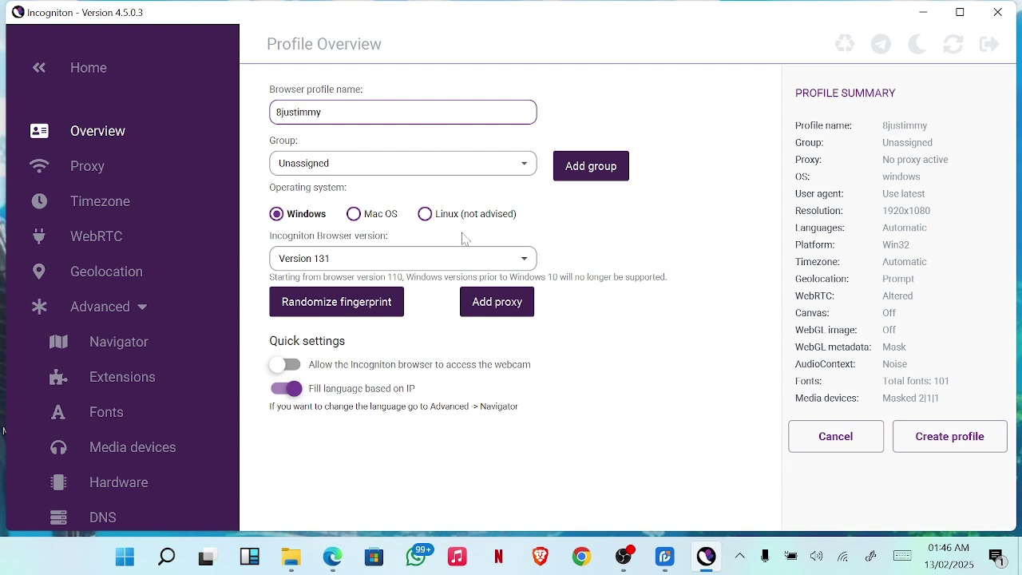
- Add a proxy with connection type Socks 5 proxy, then bring PIA S5 Proxy forward
{"action": "left_click", "coordinate": [507, 310]}
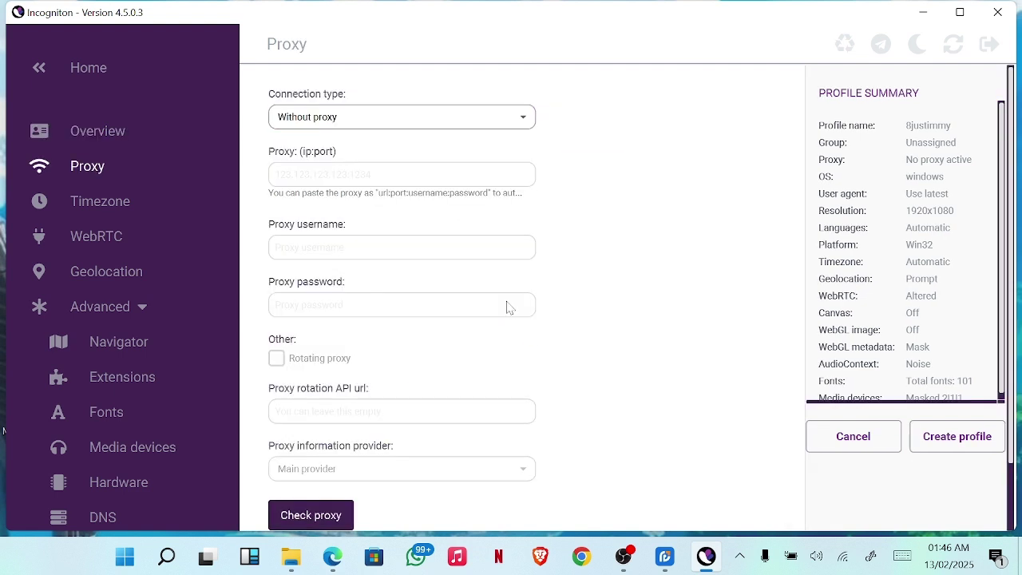
{"action": "left_click", "coordinate": [502, 121]}
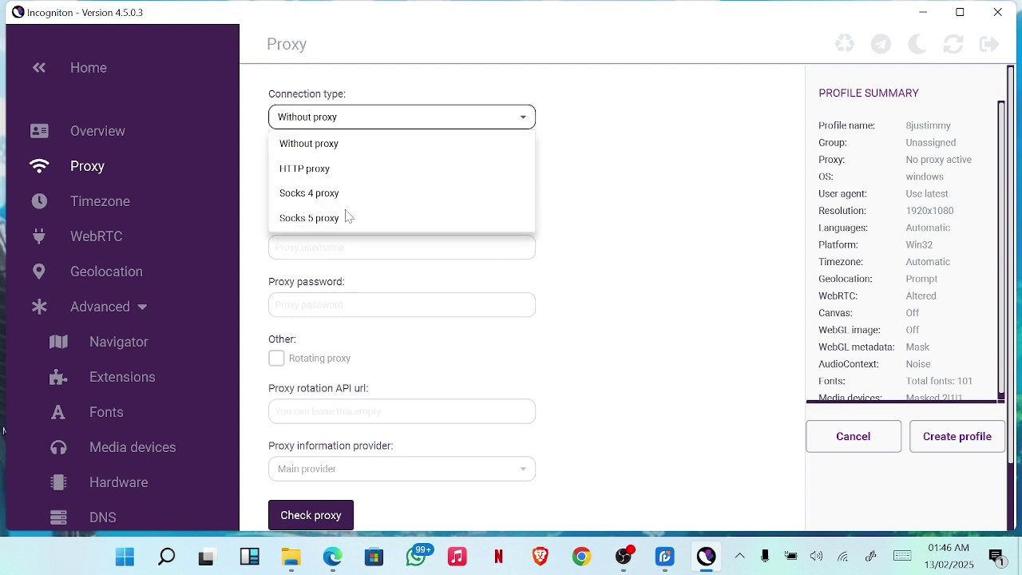
{"action": "left_click", "coordinate": [328, 220]}
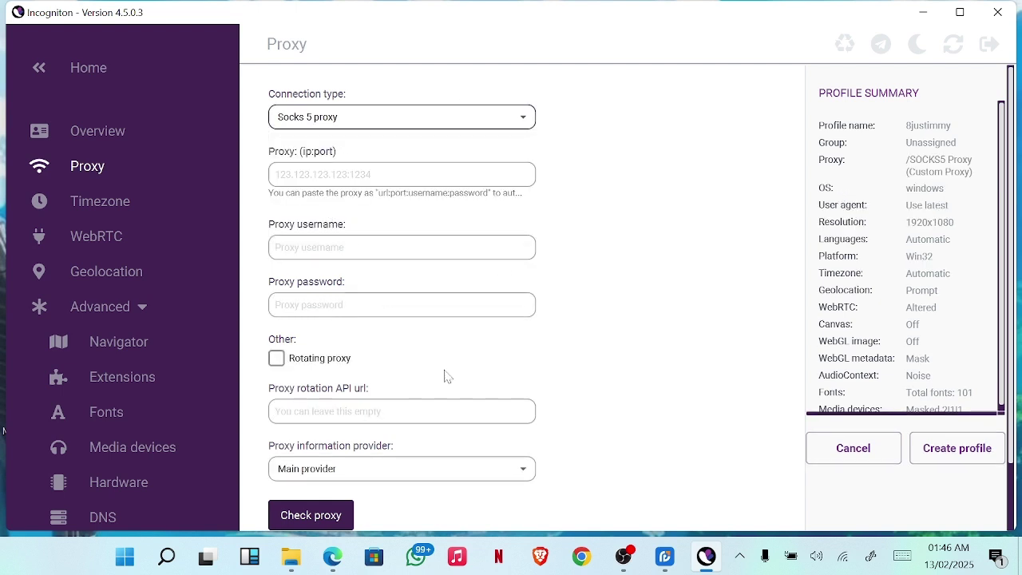
{"action": "left_click", "coordinate": [664, 557]}
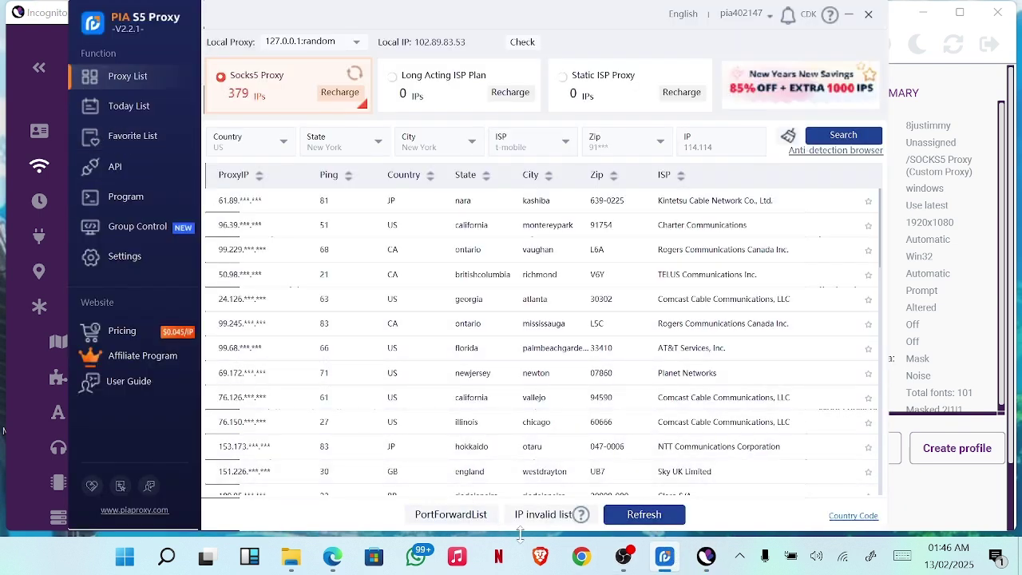
- From Today List's PortForwardList, copy the forwarded address for port 40011 (Florida proxy 207.104.41.77)
{"action": "left_click", "coordinate": [495, 519]}
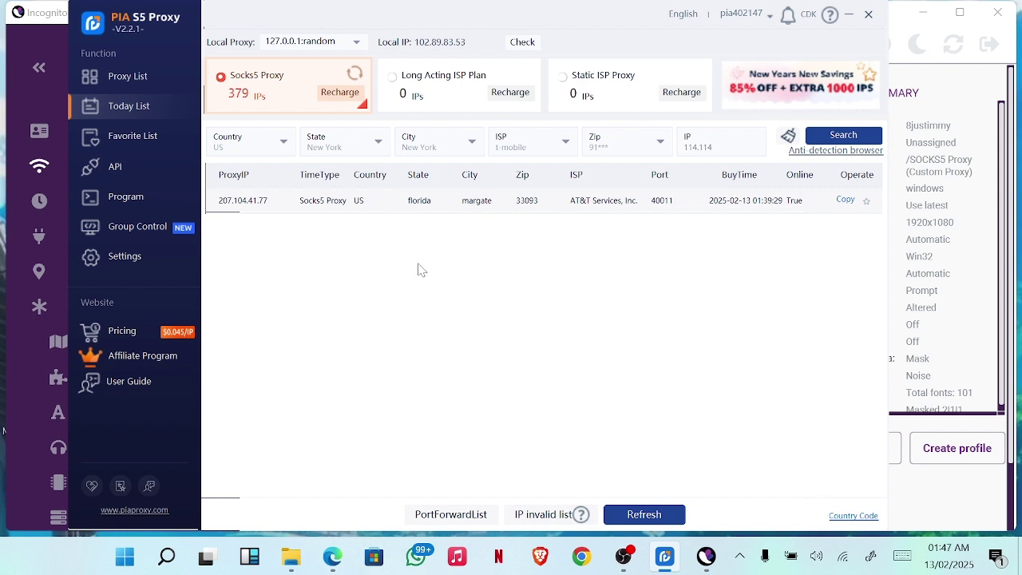
{"action": "left_click", "coordinate": [450, 515]}
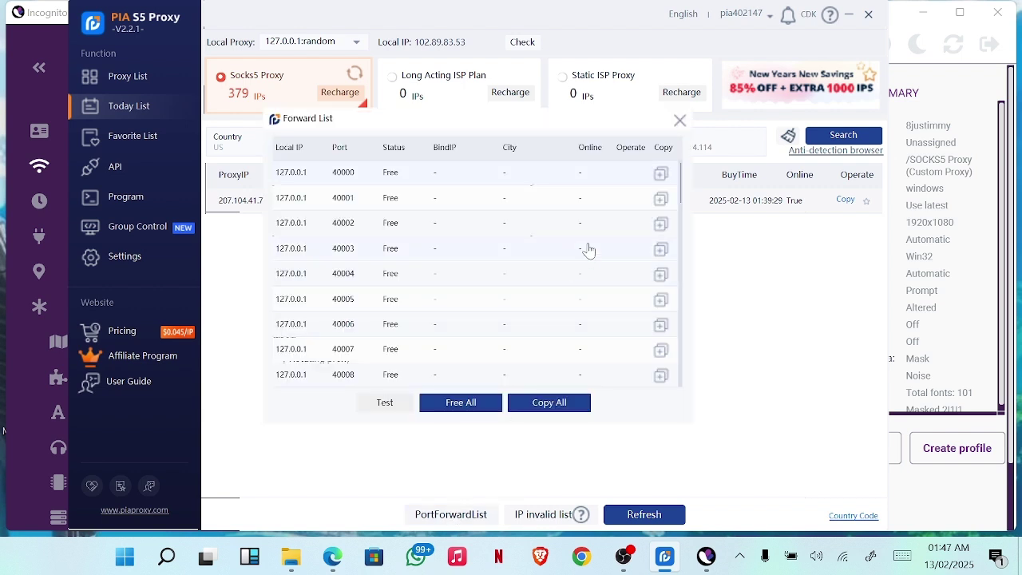
{"action": "scroll", "coordinate": [588, 252], "scroll_direction": "down", "scroll_amount": 5}
{"action": "scroll", "coordinate": [589, 252], "scroll_direction": "up", "scroll_amount": 1}
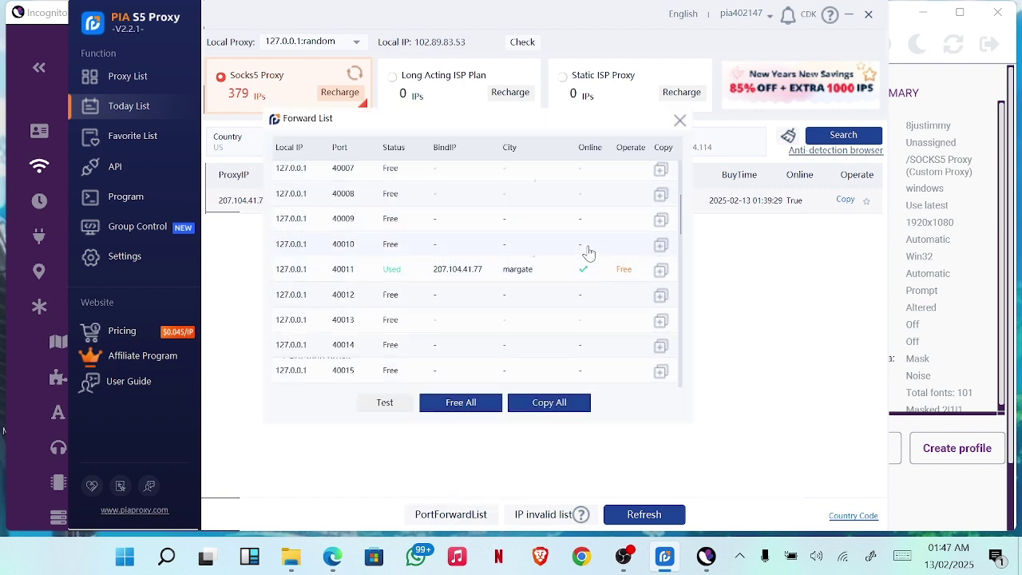
{"action": "left_click", "coordinate": [659, 272]}
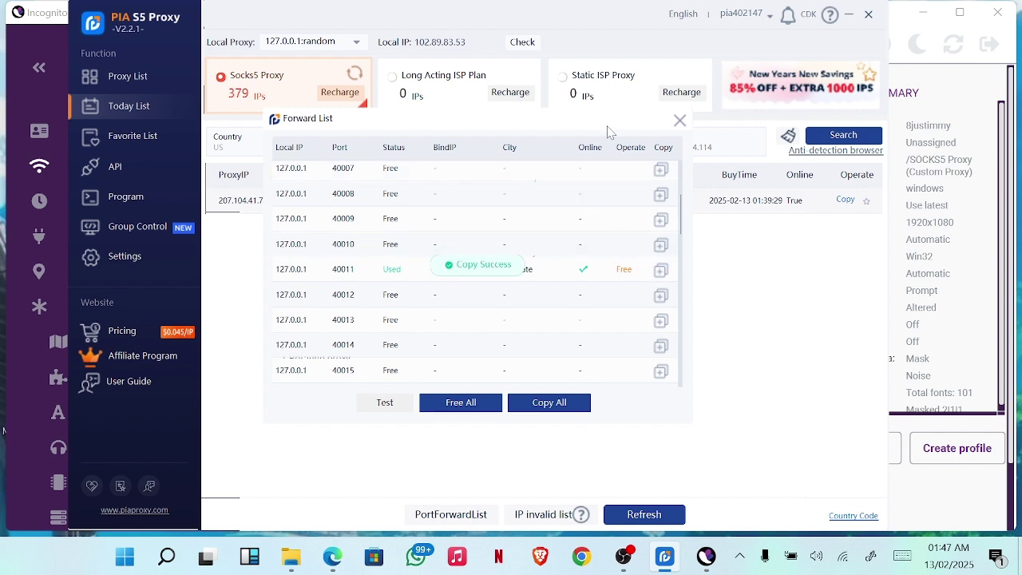
{"action": "left_click", "coordinate": [679, 121]}
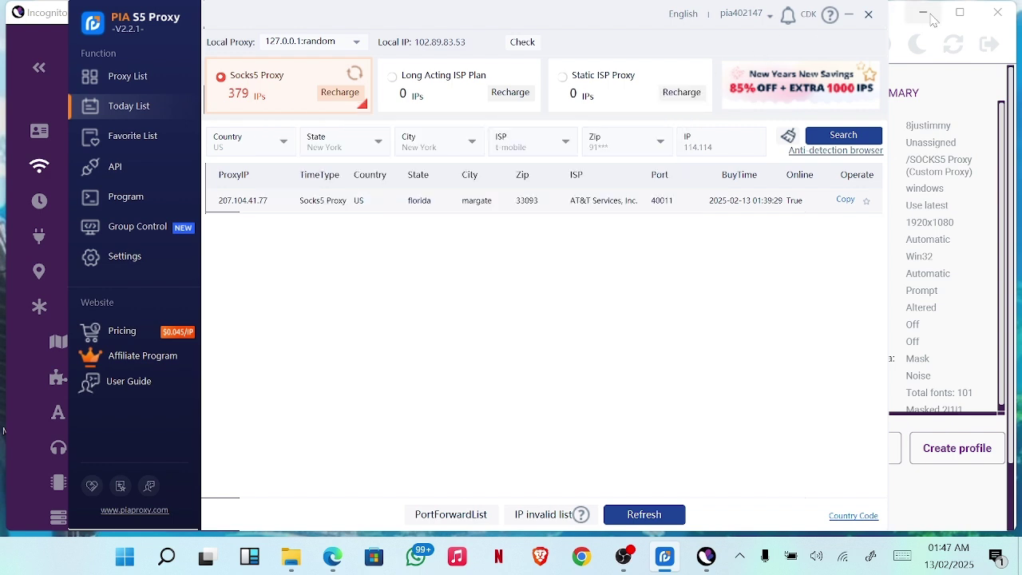
- Paste 127.0.0.1:40011 as the Socks 5 proxy, verify it connects, and create the 8justimmy profile
{"action": "left_click", "coordinate": [848, 15]}
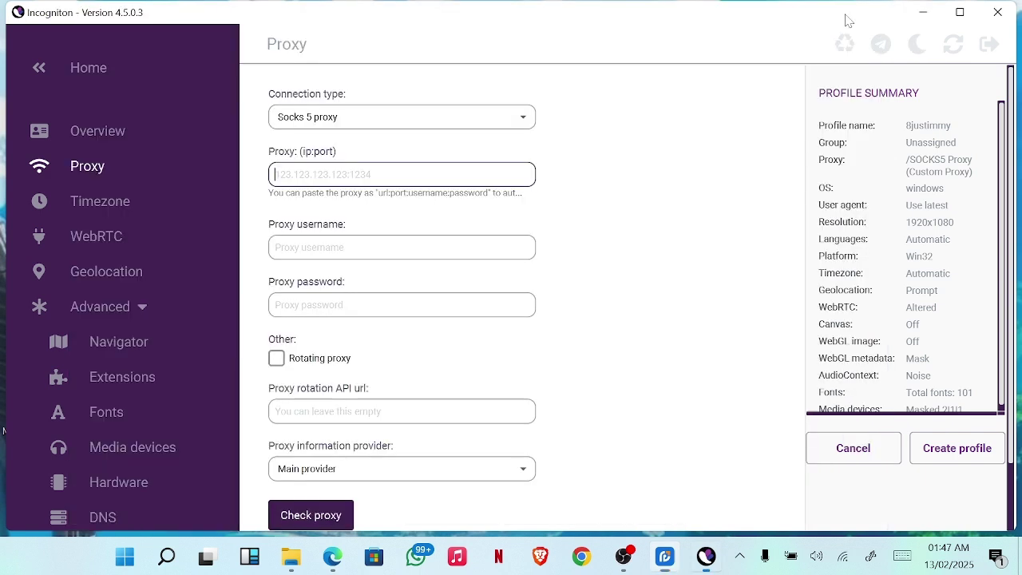
{"action": "right_click", "coordinate": [317, 175]}
{"action": "left_click", "coordinate": [343, 263]}
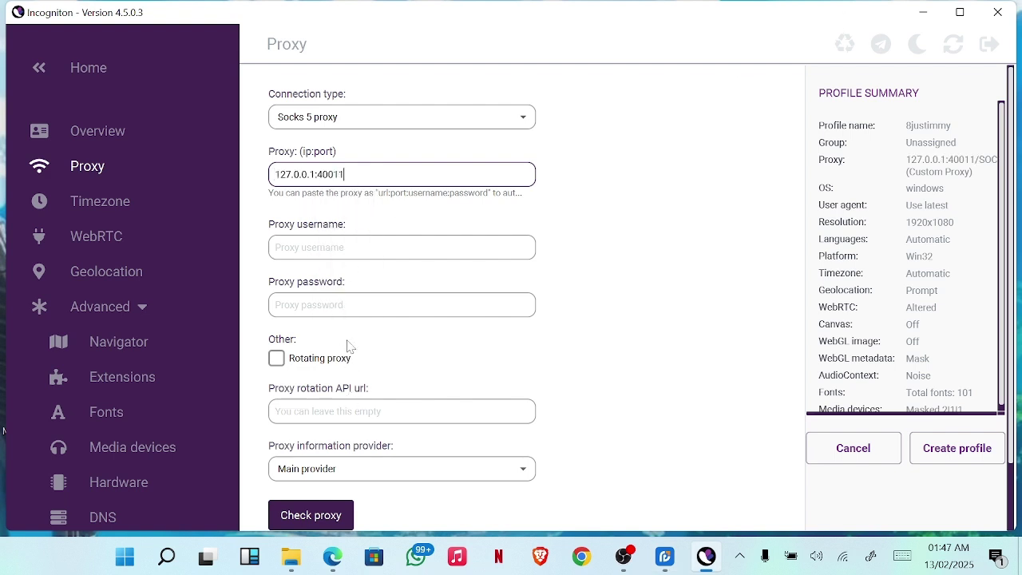
{"action": "left_click", "coordinate": [327, 515]}
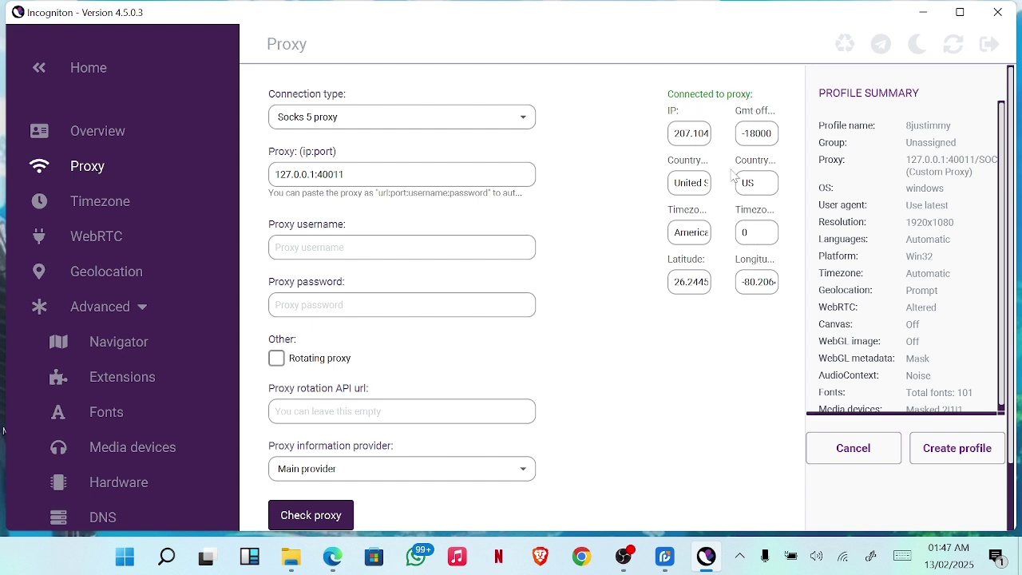
{"action": "left_click", "coordinate": [954, 449]}
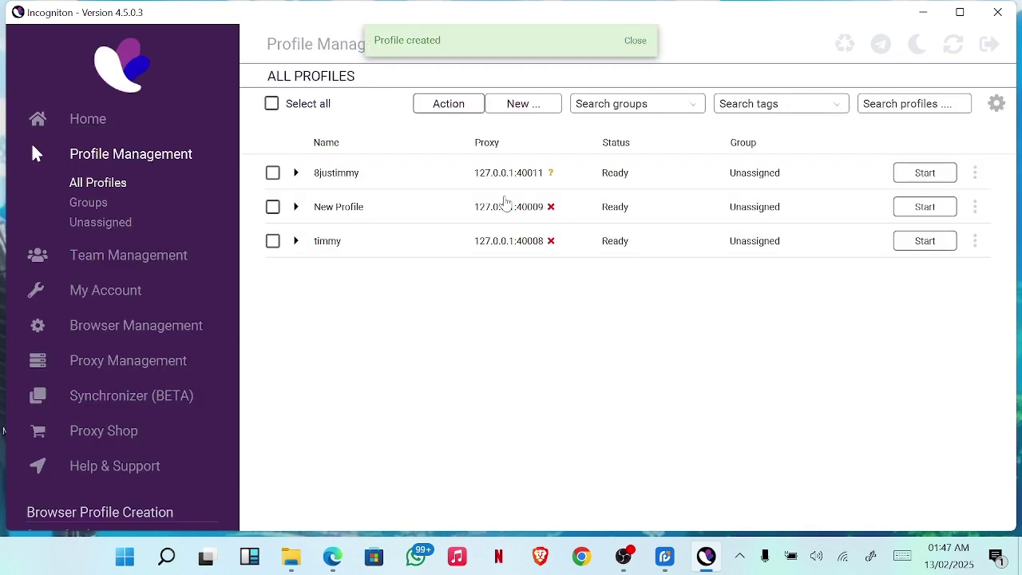
{"action": "left_click", "coordinate": [551, 172]}
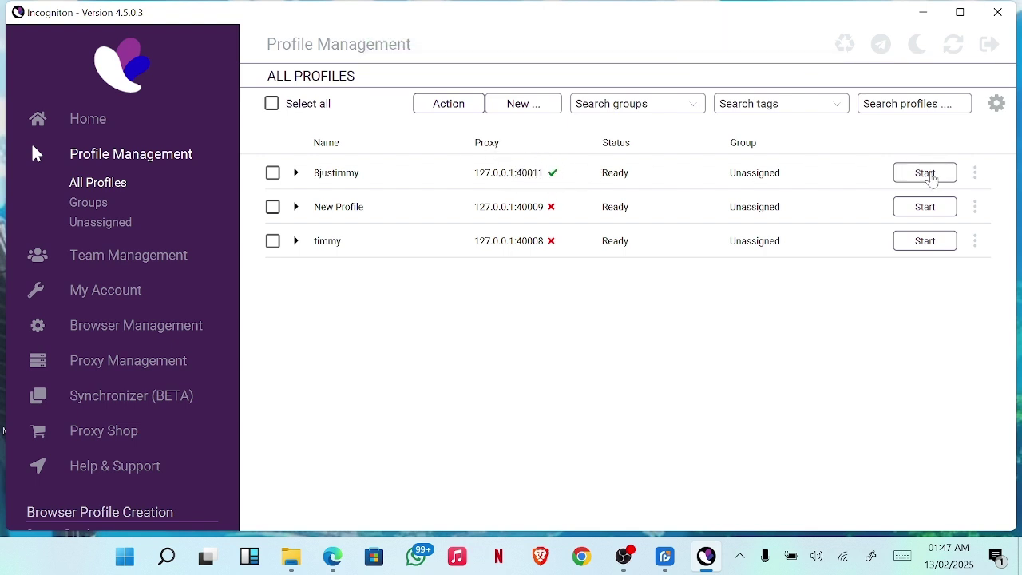
{"action": "left_click", "coordinate": [926, 174]}
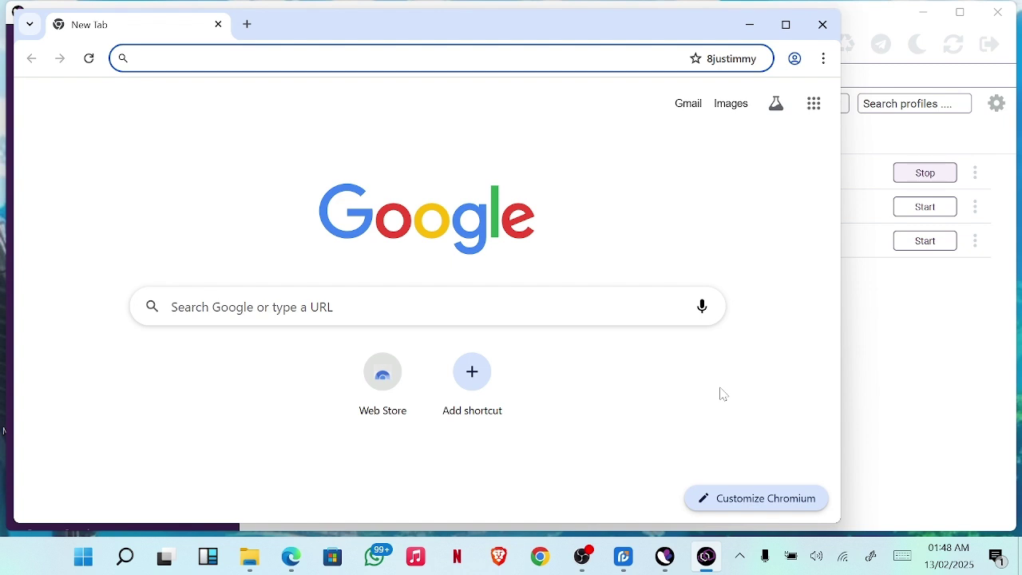
{"action": "left_click", "coordinate": [245, 55]}
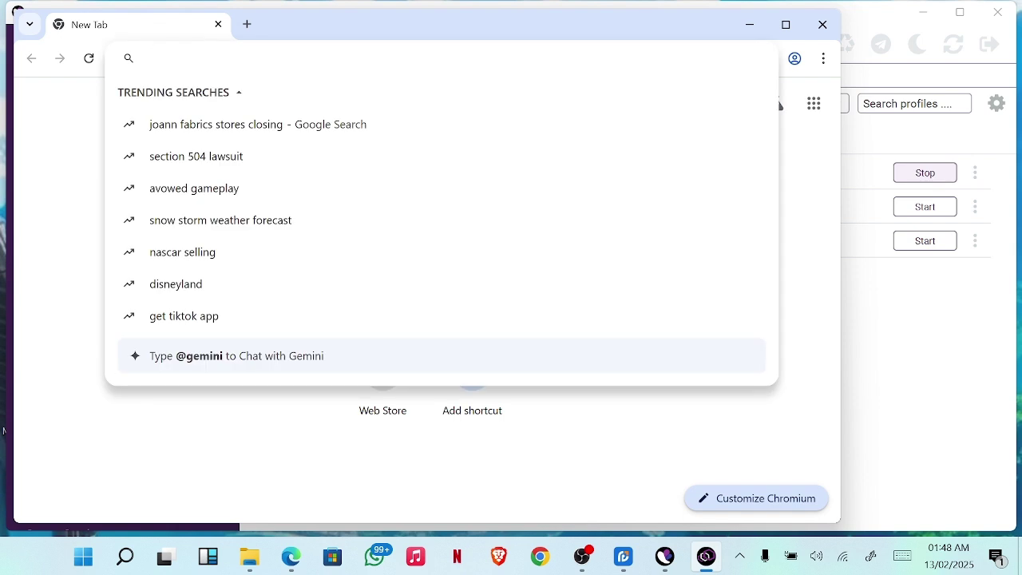
{"action": "type", "text": "my"}
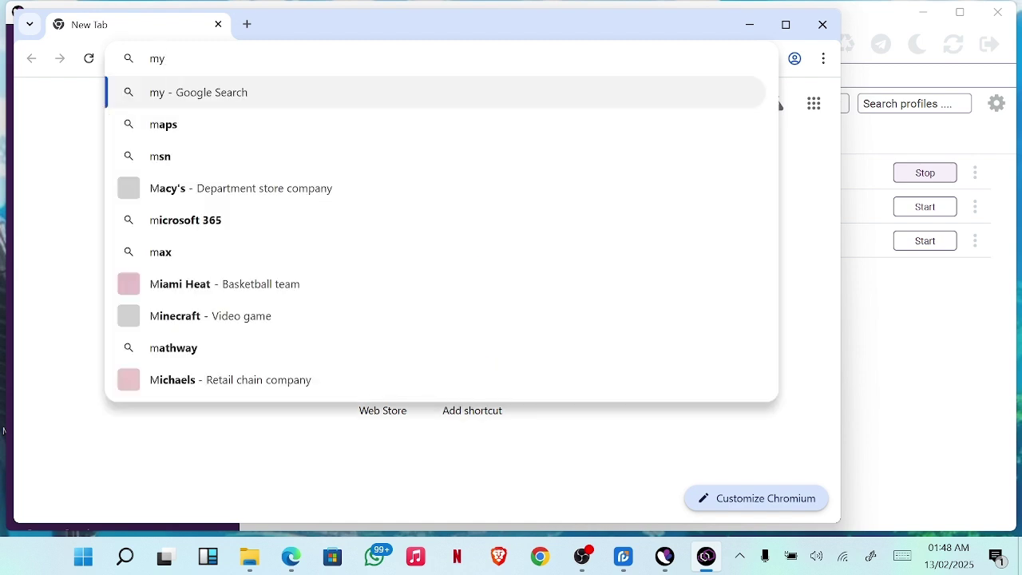
{"action": "type", "text": " ip"}
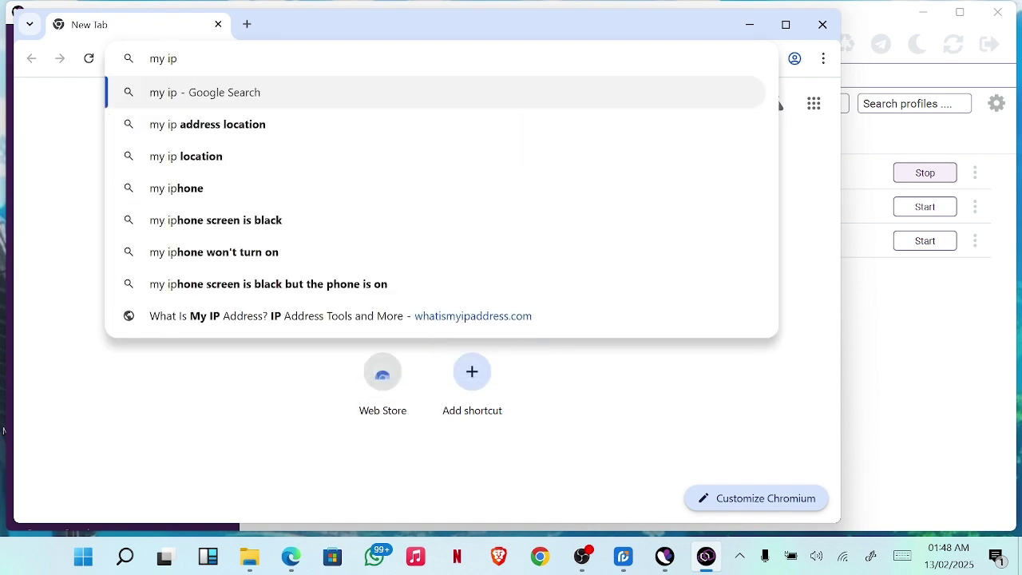
{"action": "left_click", "coordinate": [258, 134]}
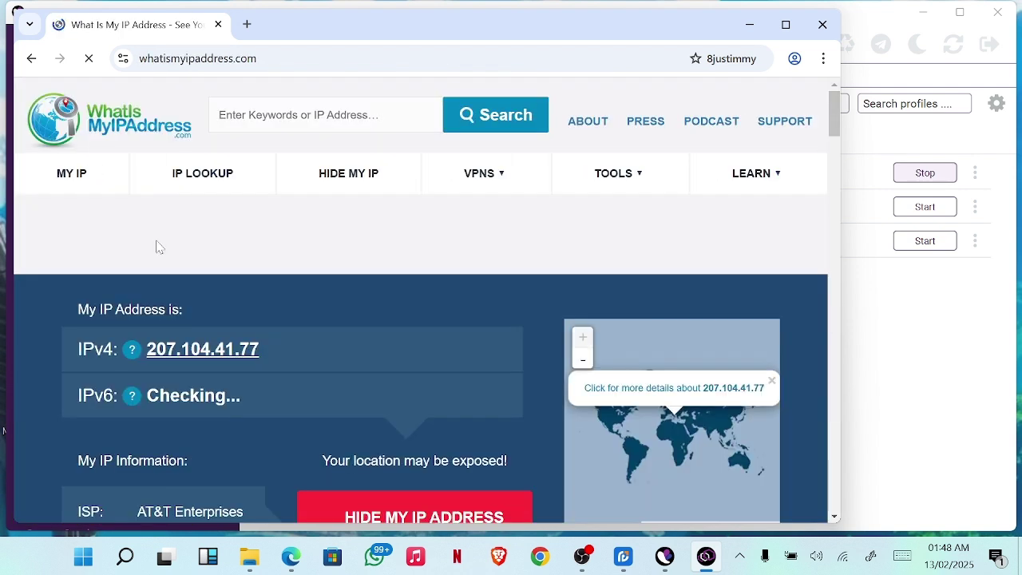
{"action": "scroll", "coordinate": [335, 279], "scroll_direction": "down", "scroll_amount": 3}
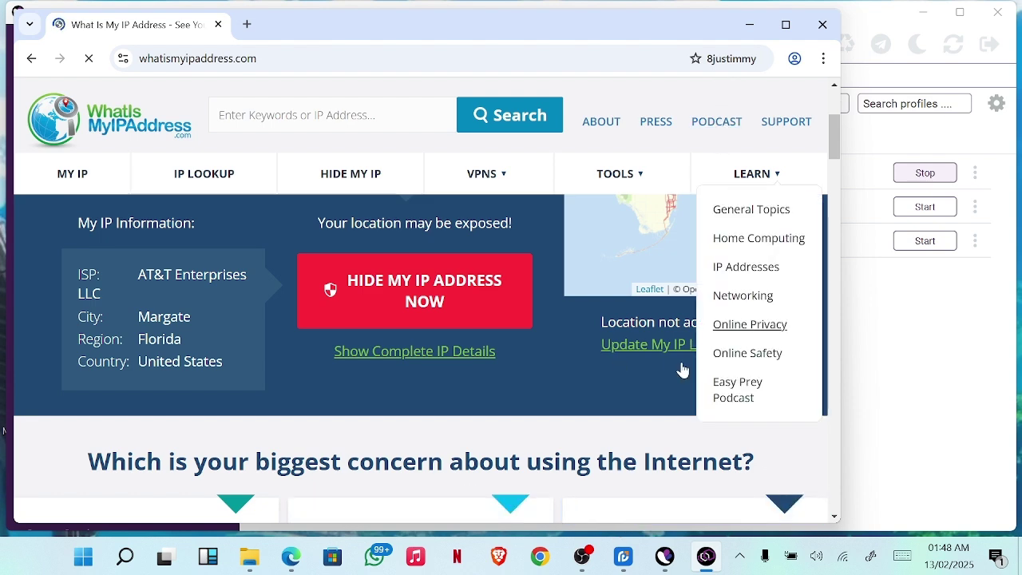
{"action": "mouse_move", "coordinate": [664, 559]}
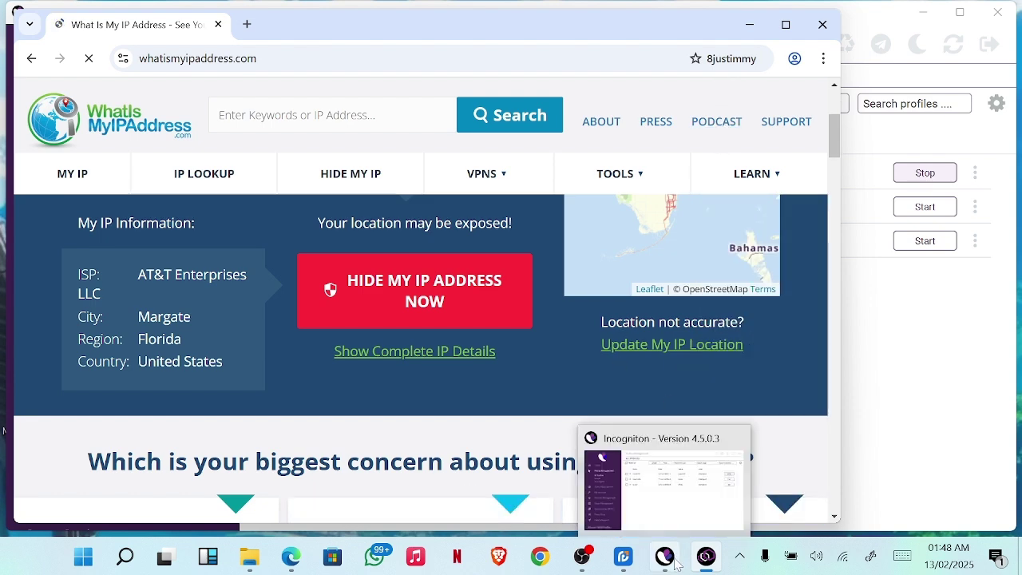
{"action": "left_click", "coordinate": [623, 557]}
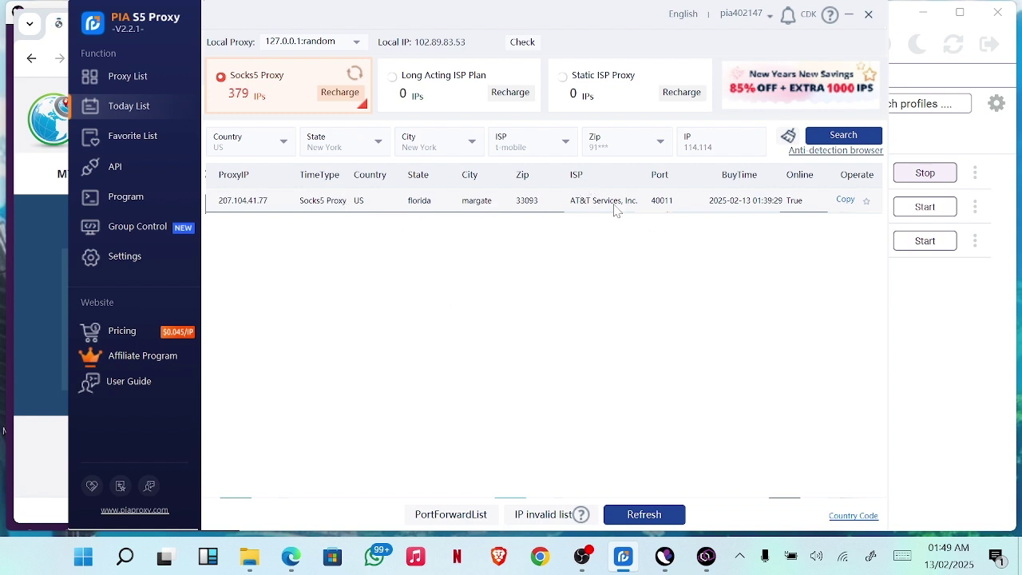
- Minimise PIA S5 Proxy, the browser and Incogniton, restore the browser, then bring OBS Studio forward
{"action": "left_click", "coordinate": [849, 16]}
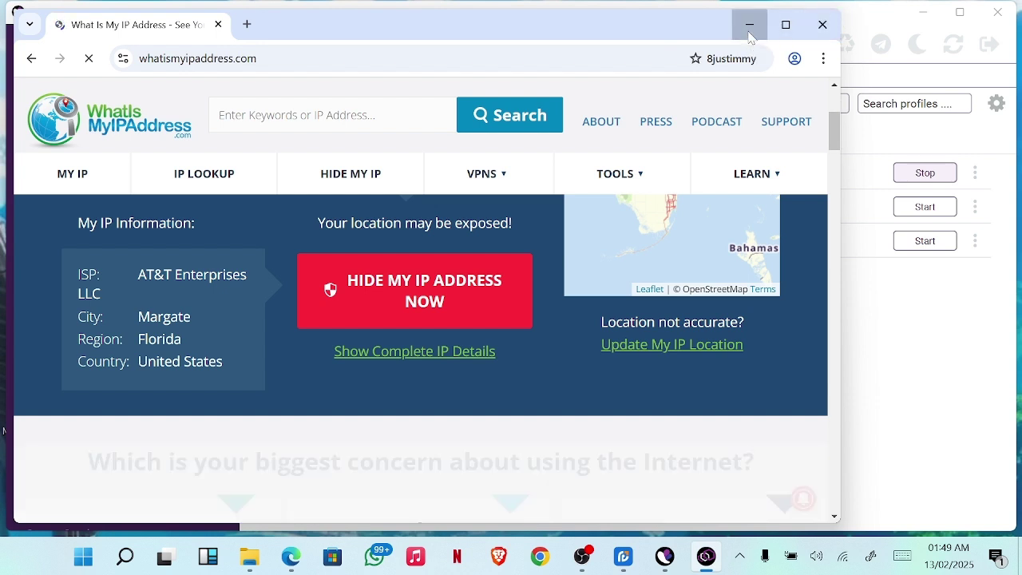
{"action": "left_click", "coordinate": [750, 35]}
{"action": "left_click", "coordinate": [921, 12]}
{"action": "left_click", "coordinate": [706, 559]}
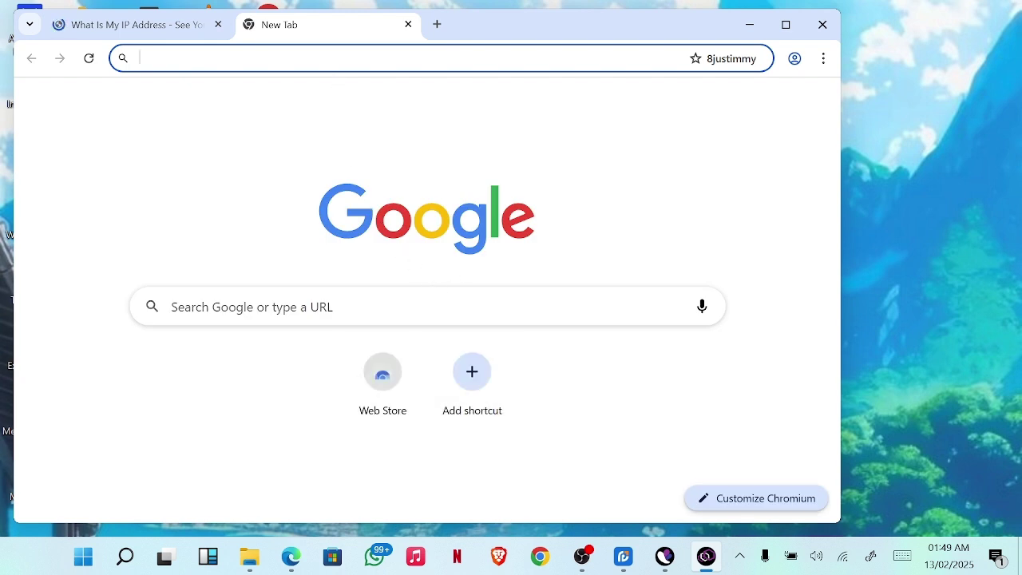
{"action": "left_click", "coordinate": [582, 557]}
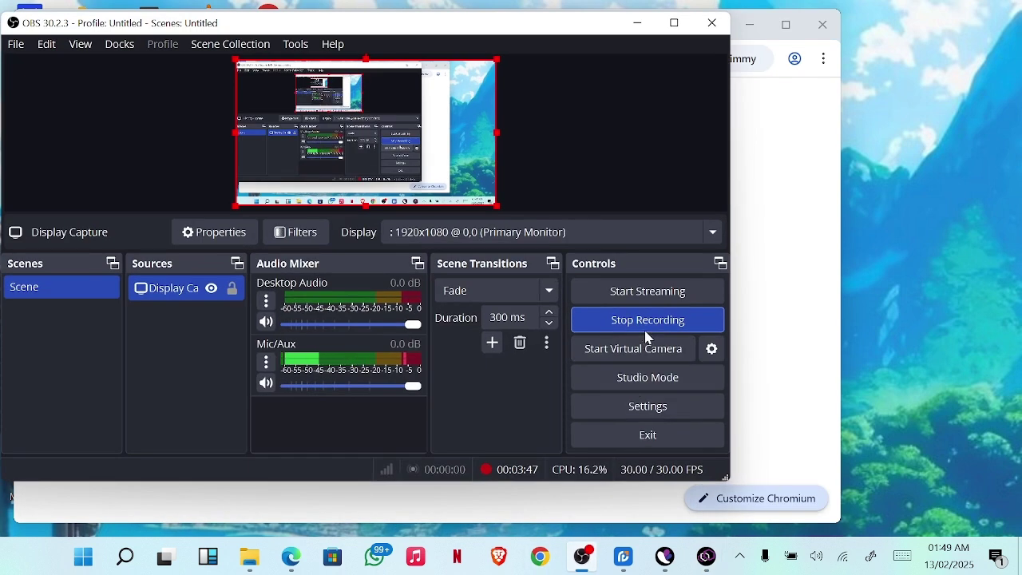